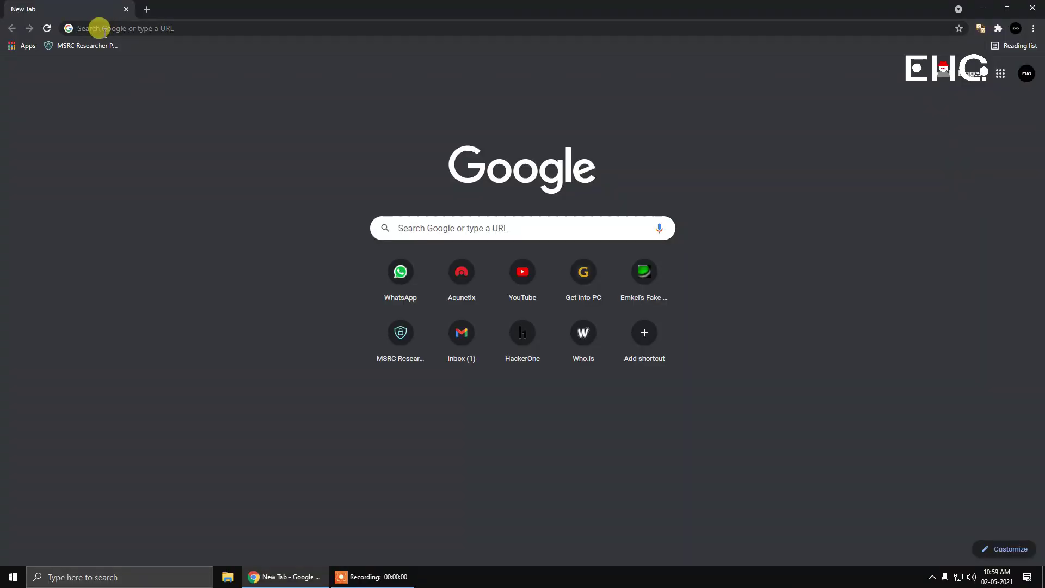
- Open getintopc.com and search the site for "vmware"
text(getintopc.com)
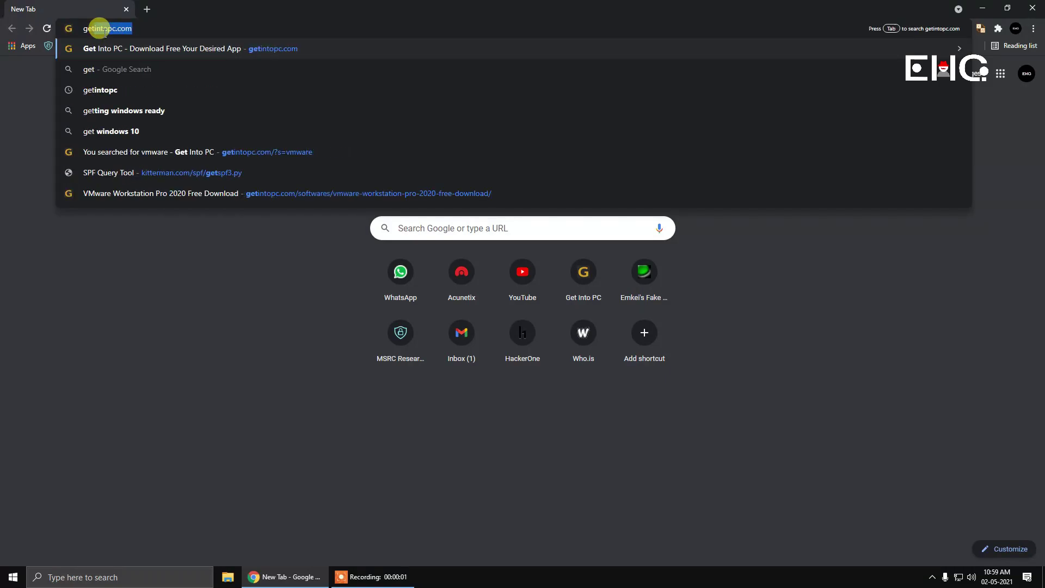
key(Return)
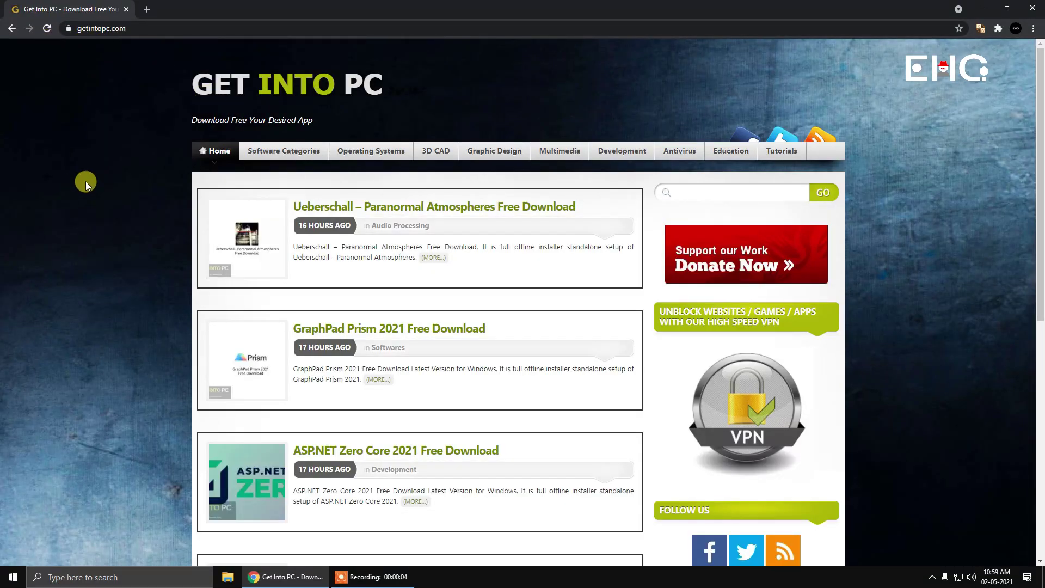
click(706, 191)
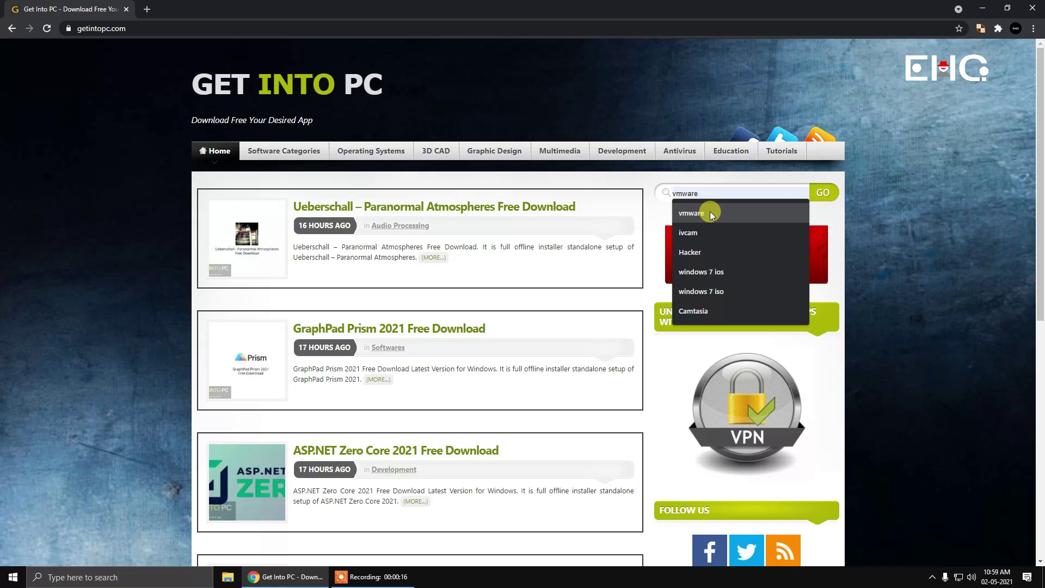
click(710, 212)
click(819, 194)
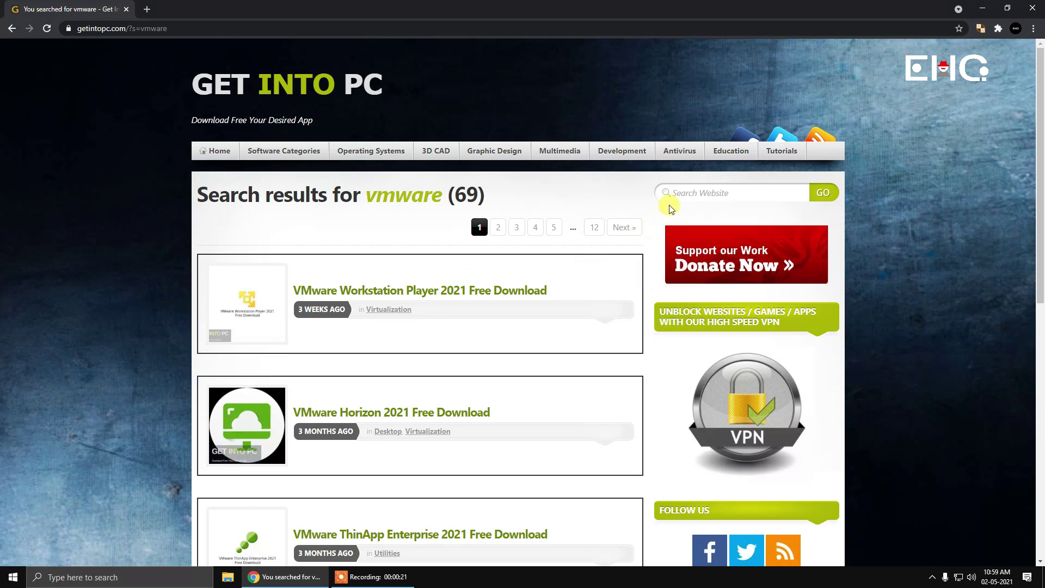
- Open the VMware Workstation Pro 2020 page from the search results and start its 64 Bit x64 v16.0.0.59684 download
scroll(617, 259, down, 10)
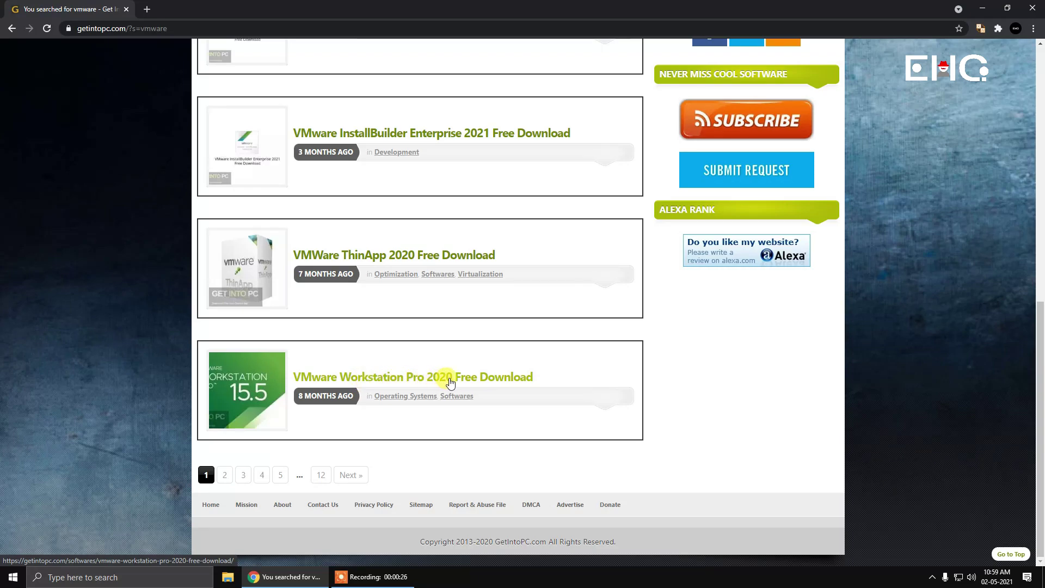
click(506, 378)
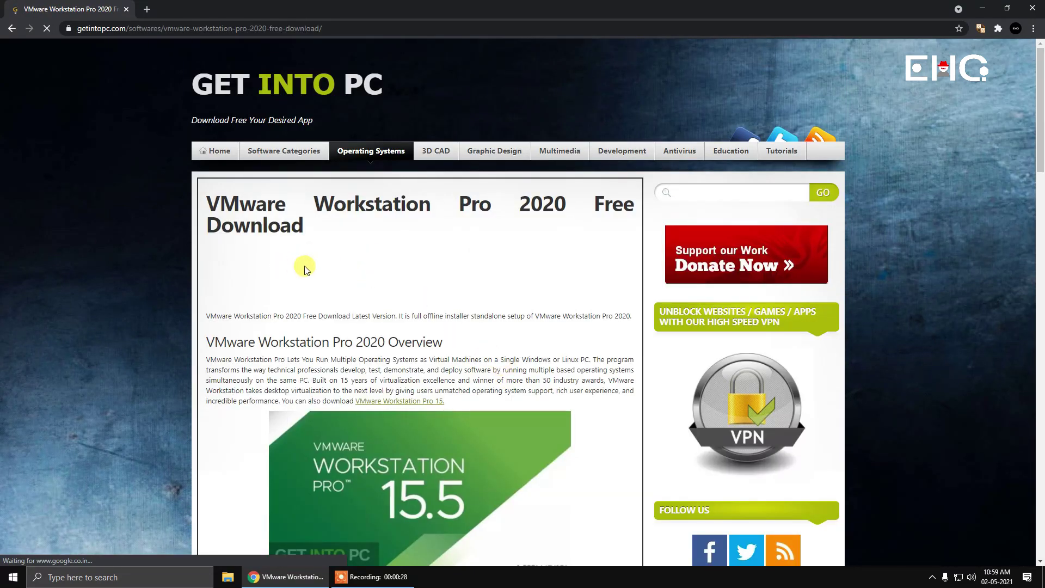
scroll(326, 266, down, 14)
scroll(328, 266, down, 10)
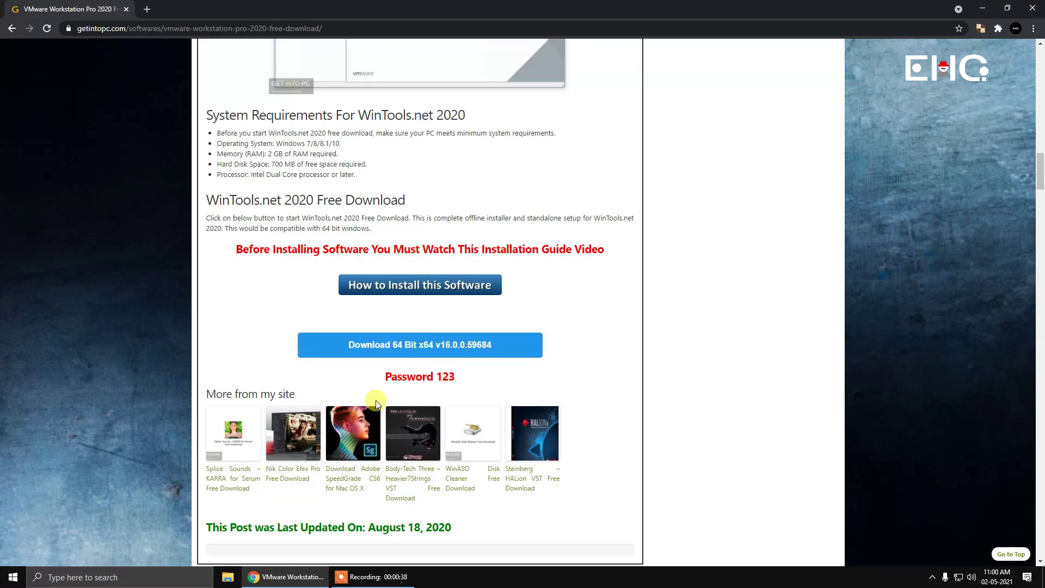
click(406, 343)
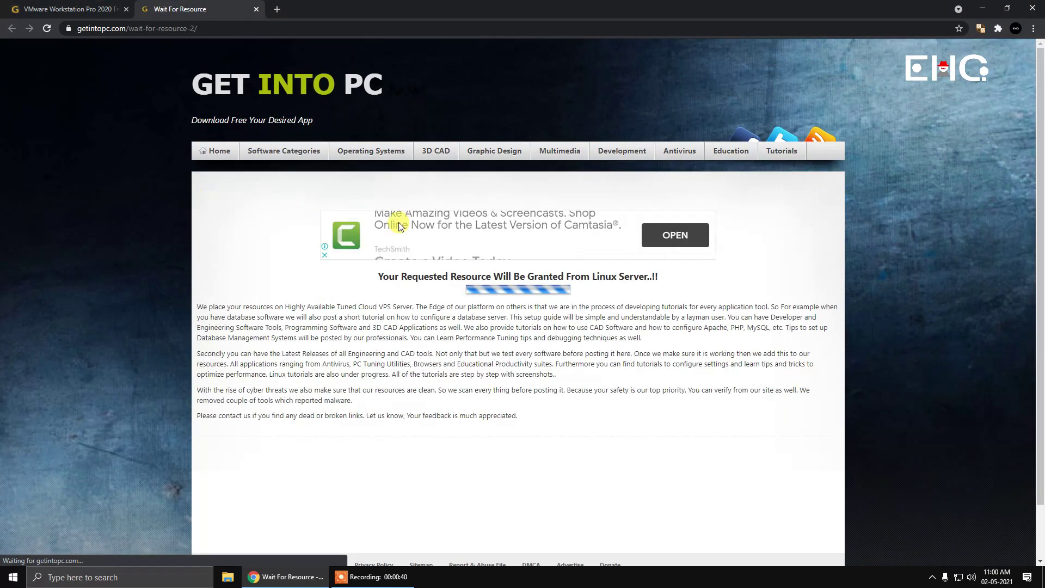
scroll(358, 217, down, 1)
scroll(275, 252, up, 1)
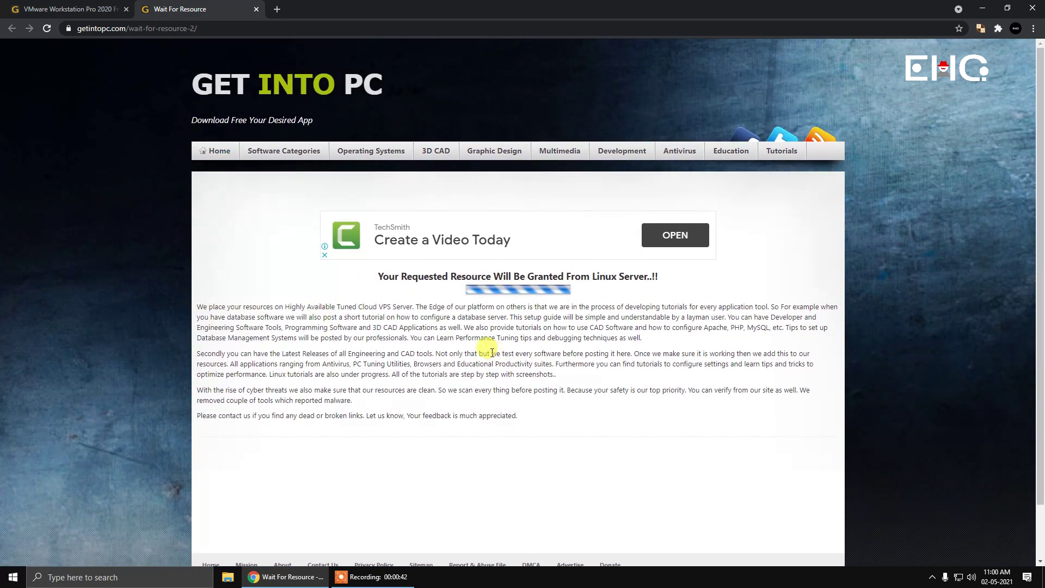
- Return to the VMware Workstation Pro 2020 page and open its installation guide to view the video tutorial
click(33, 9)
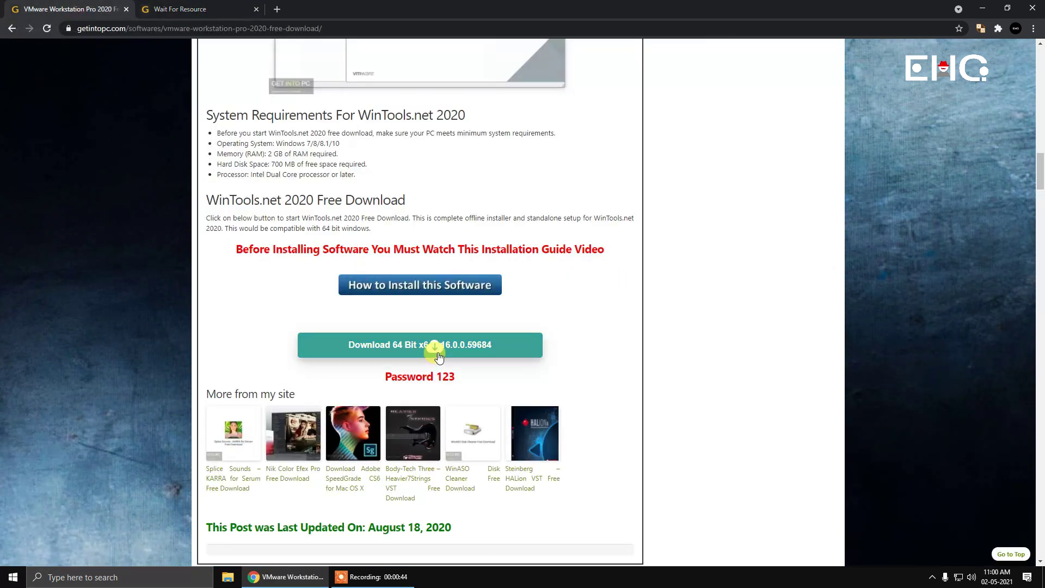
click(389, 282)
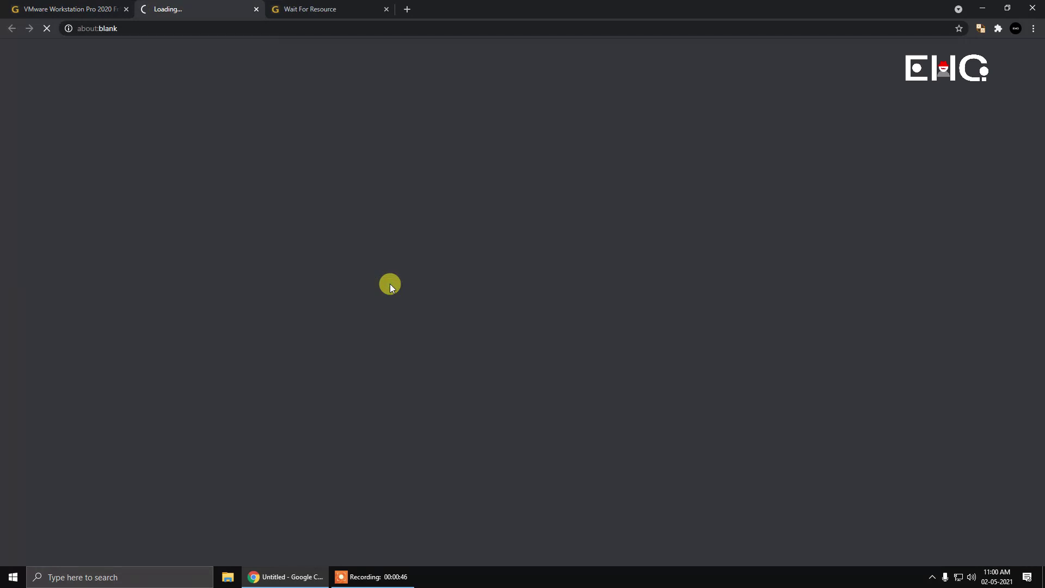
scroll(478, 291, down, 3)
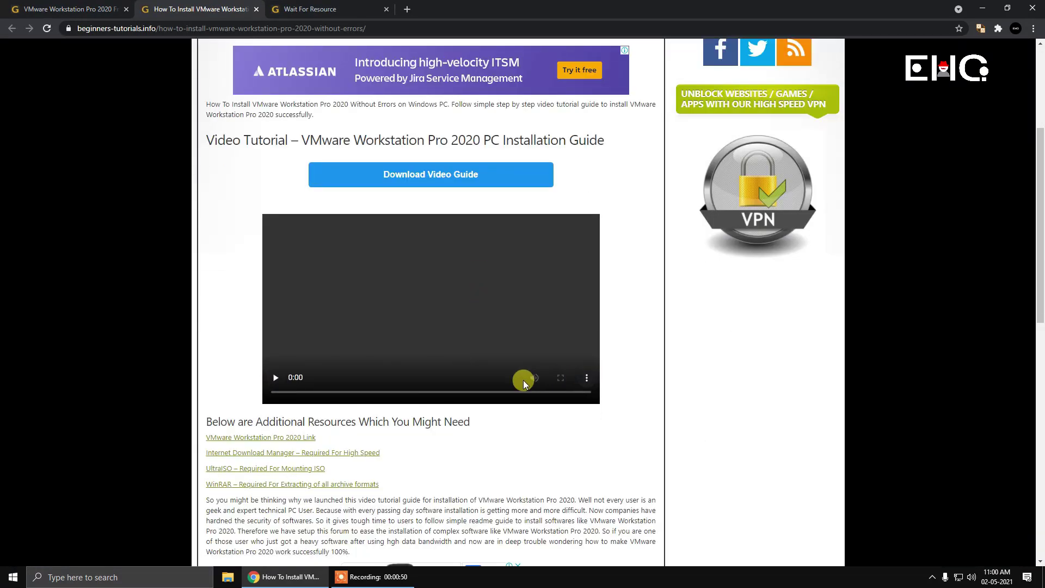
- Check the download page, return to the installation guide and pause the running .rar download
click(405, 174)
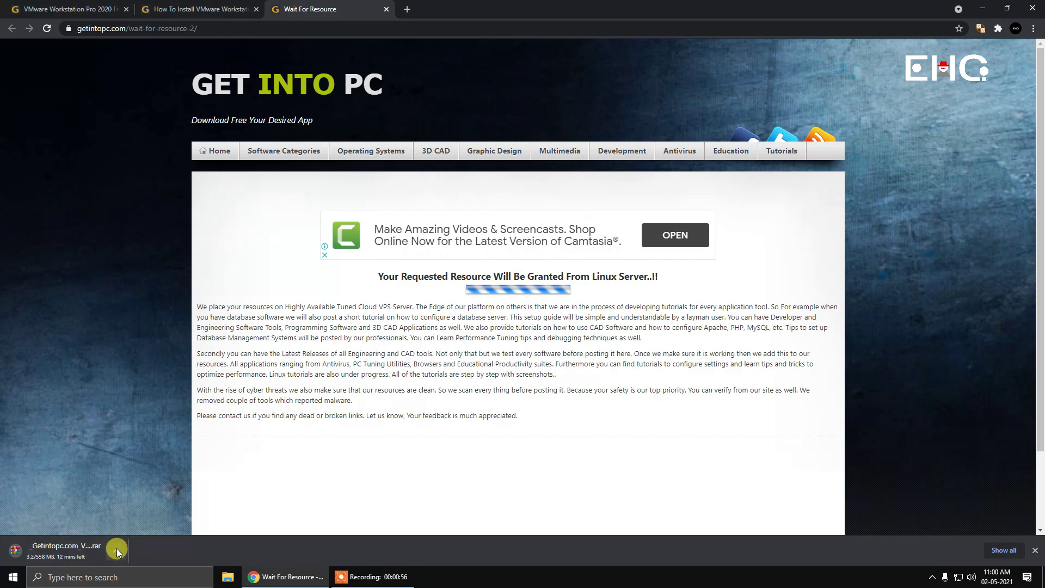
click(210, 8)
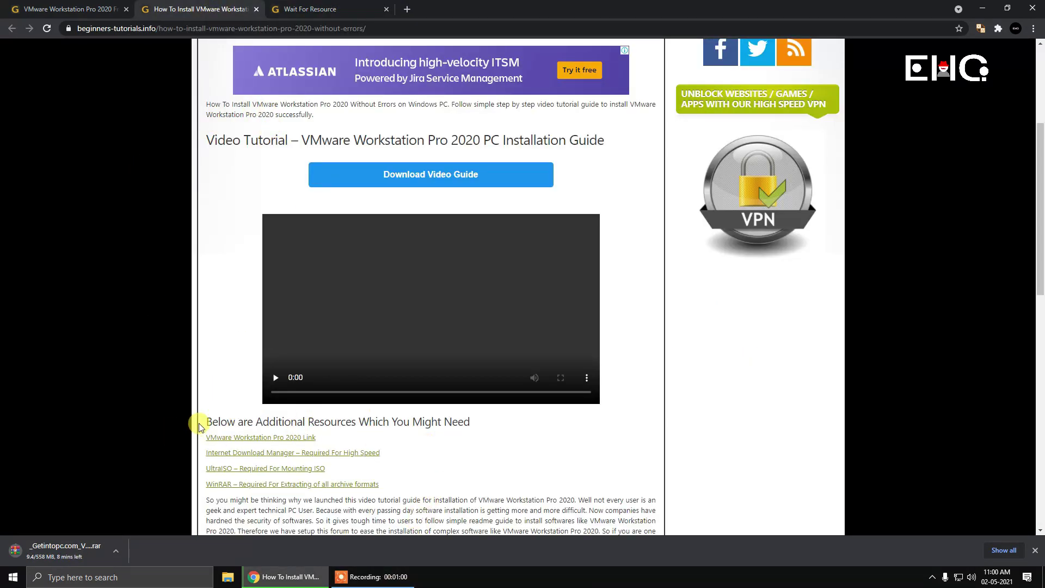
click(118, 551)
click(139, 501)
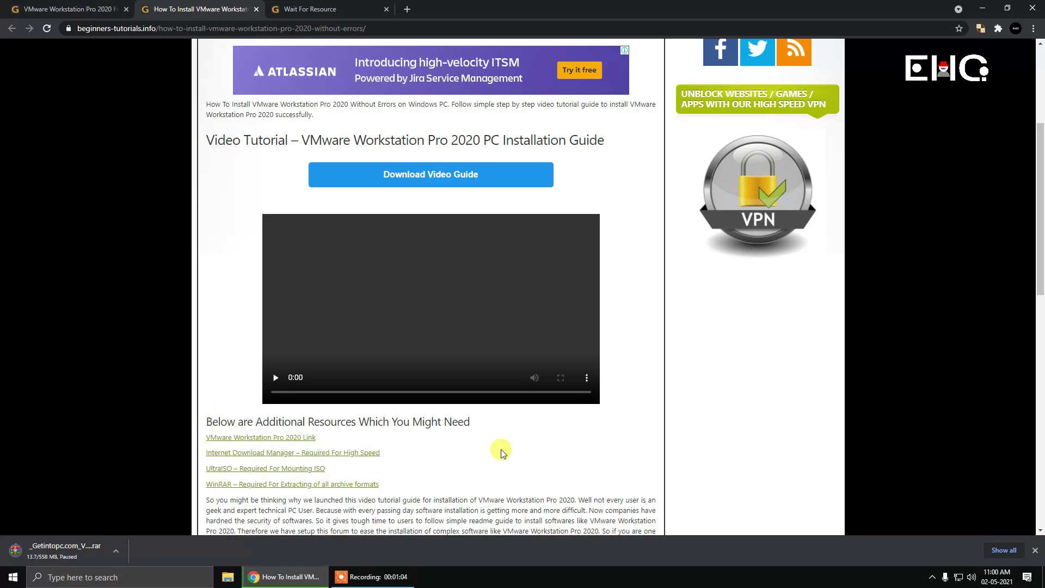
scroll(423, 287, up, 4)
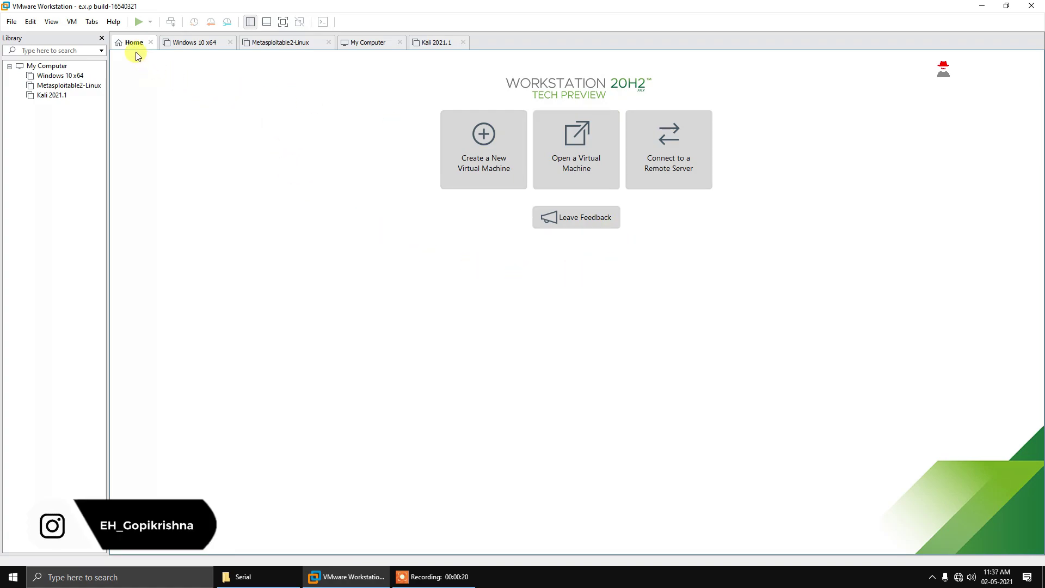
- Start a new virtual machine in VMware Workstation with the Typical configuration and the ubuntu-20.04.2.0-desktop-amd64 ISO as installer image
click(487, 137)
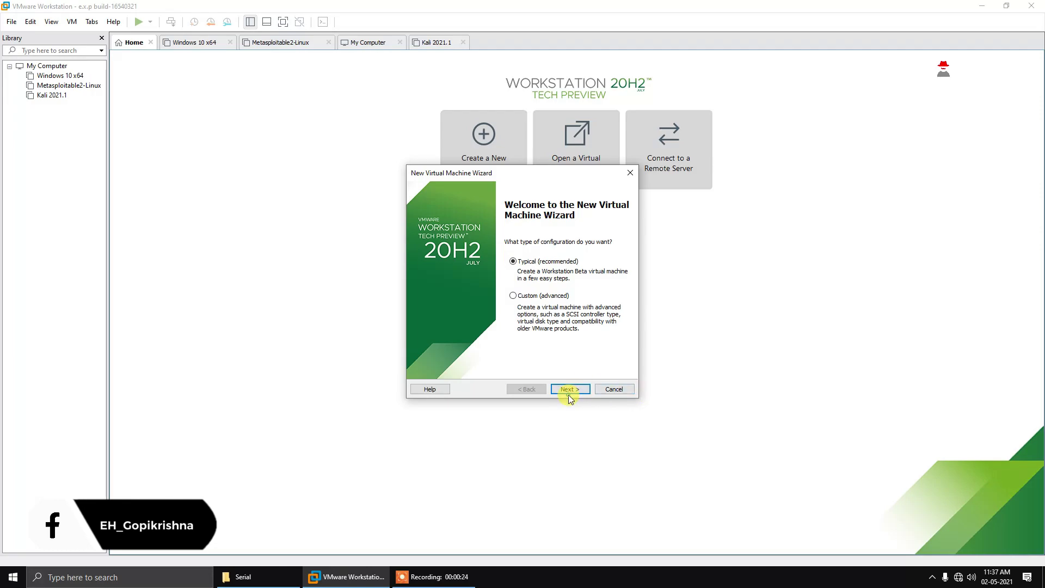
click(568, 390)
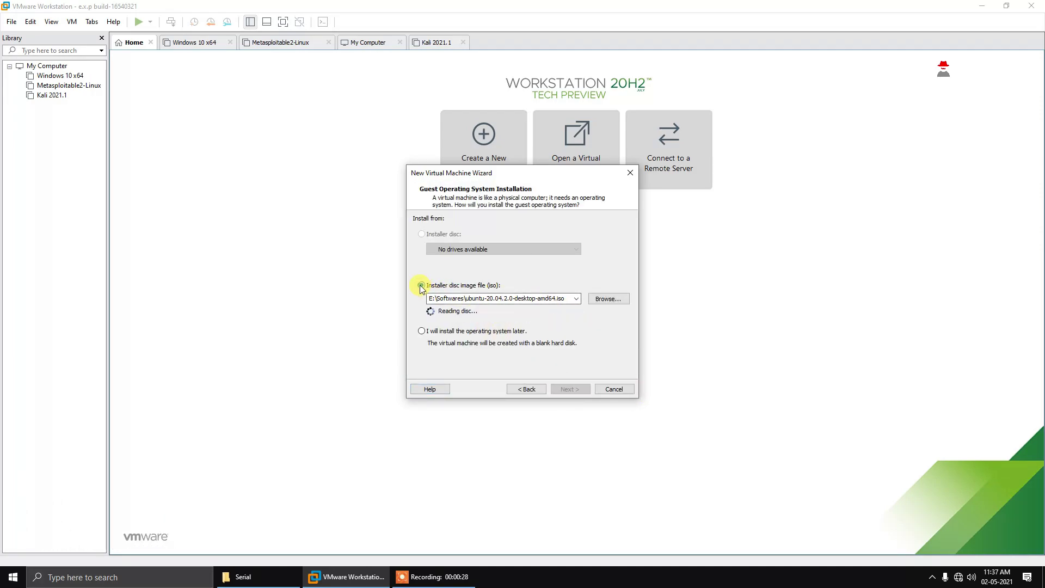
click(607, 298)
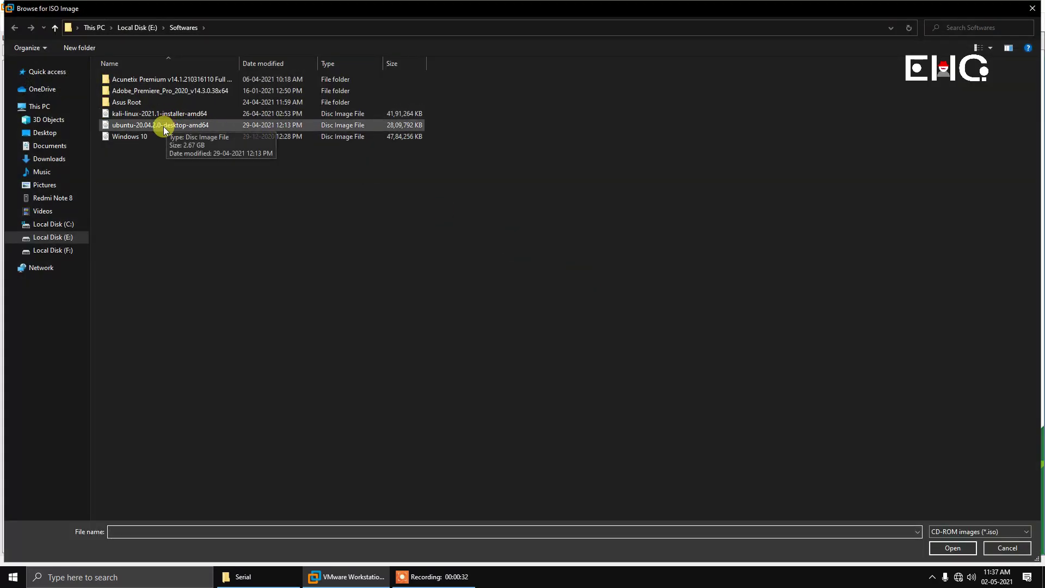
click(162, 126)
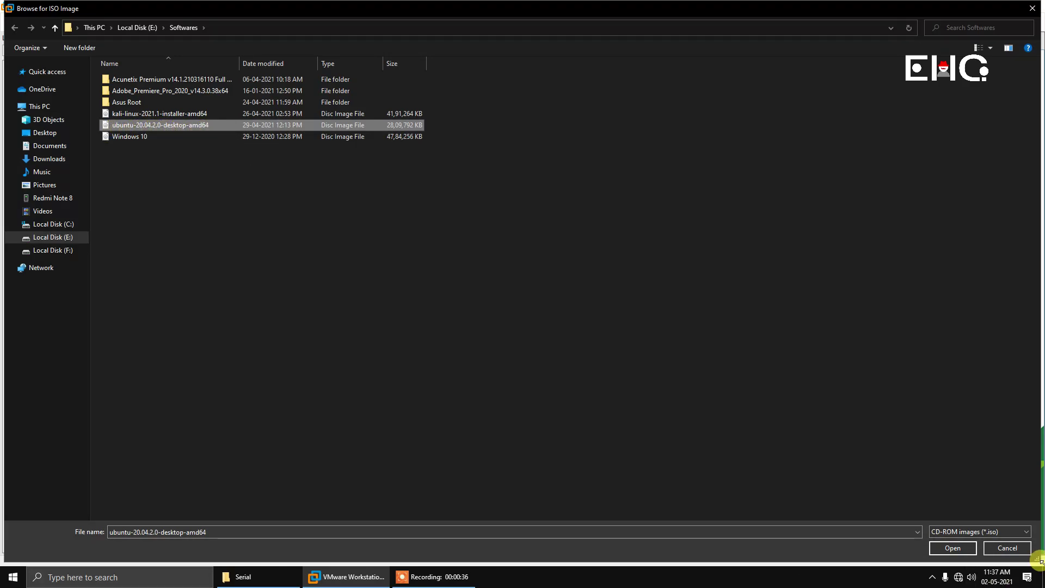
click(962, 547)
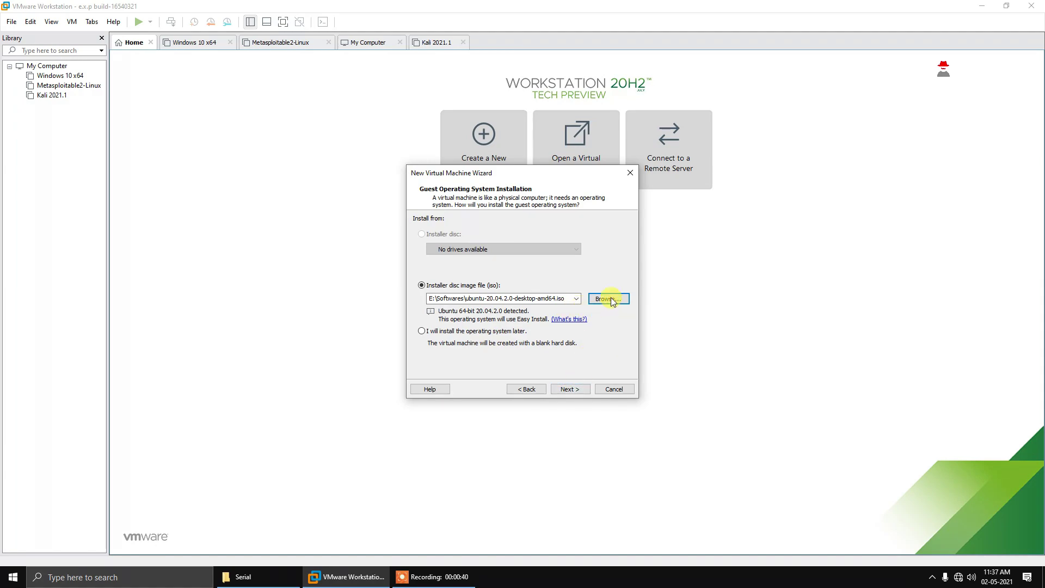
click(569, 389)
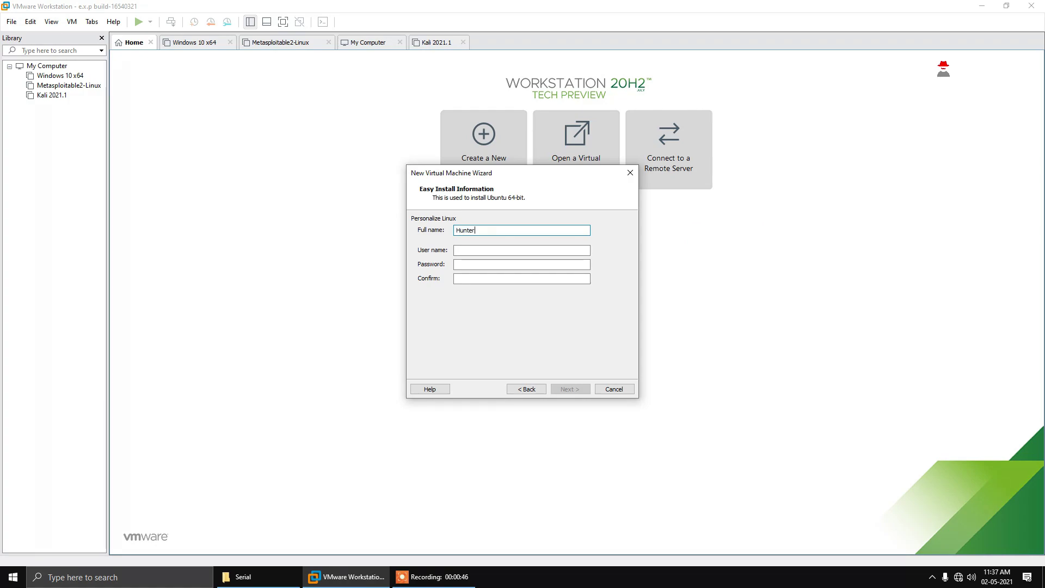
- Fill in the full name, user name, password and password confirmation for the Ubuntu Easy Install
key(Tab)
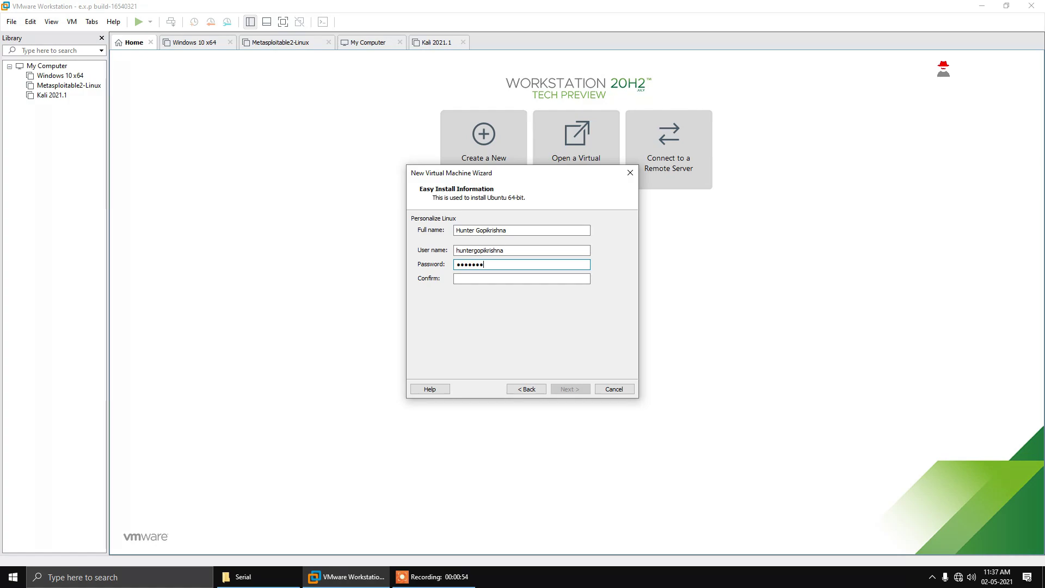
key(Tab)
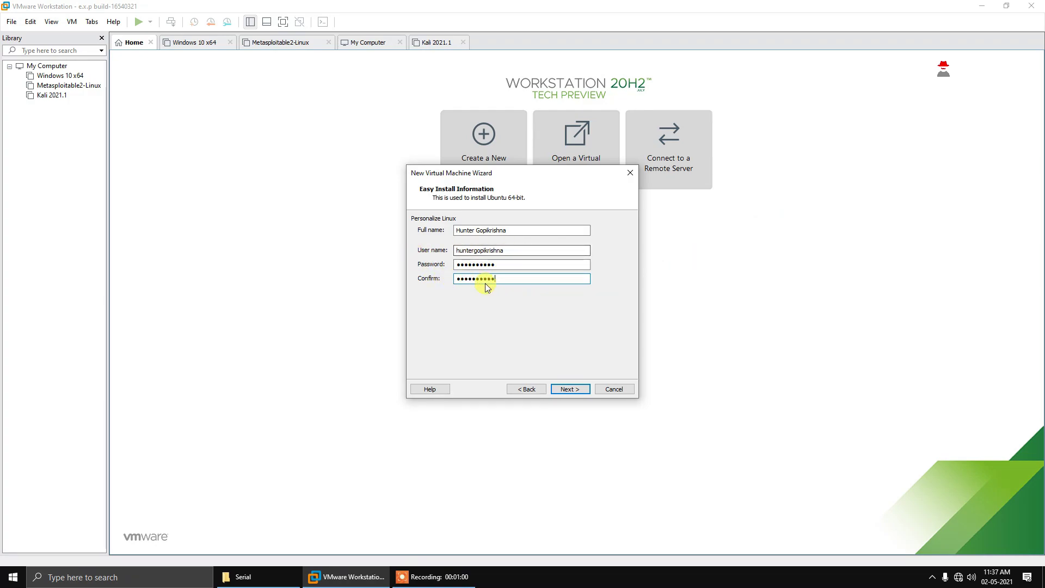
click(579, 389)
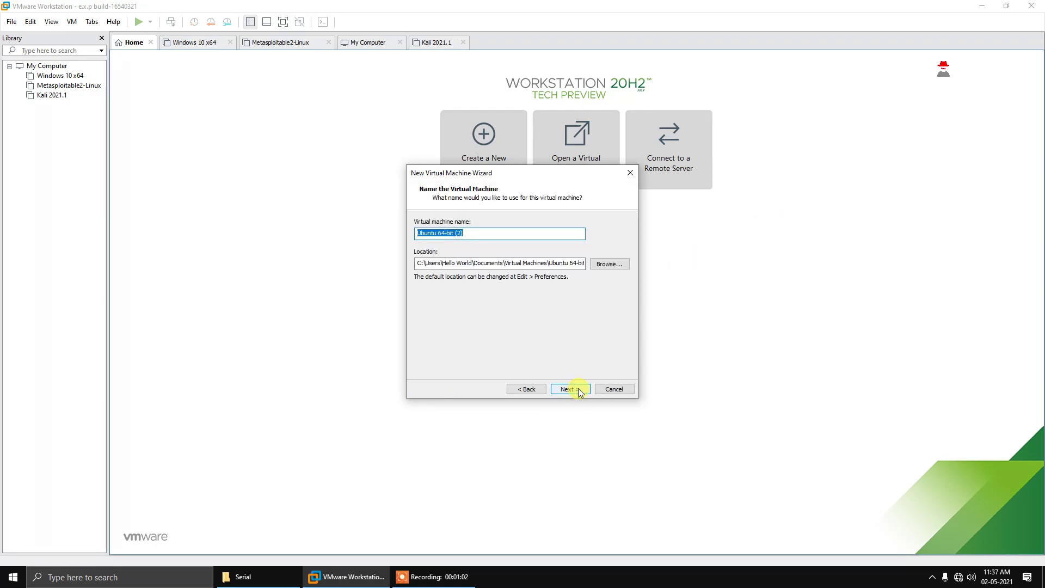
- Accept the virtual machine name Ubuntu 64-bit (2) and set the maximum disk size to 50 GB, split into multiple files
click(473, 232)
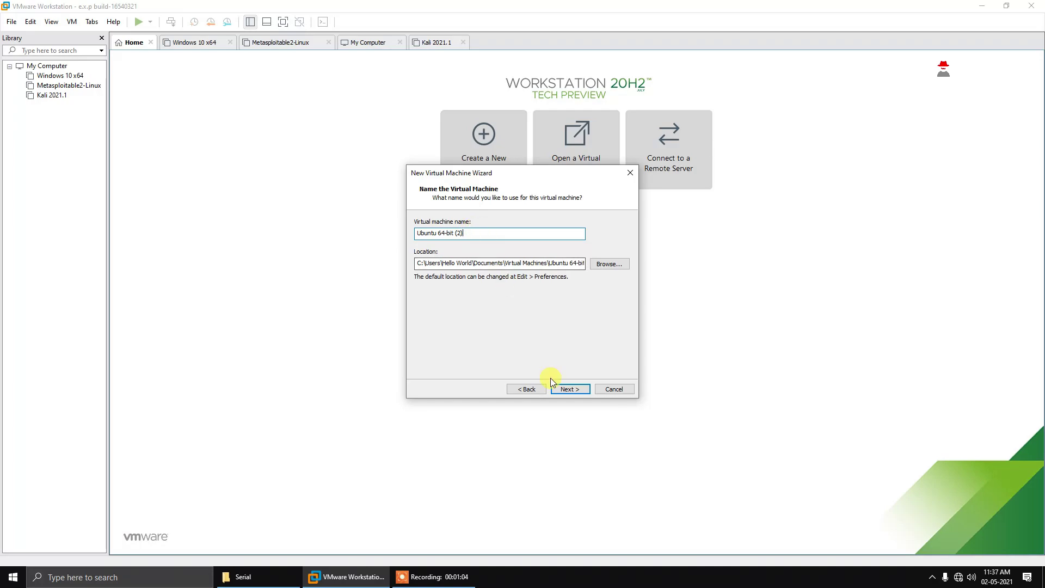
click(578, 390)
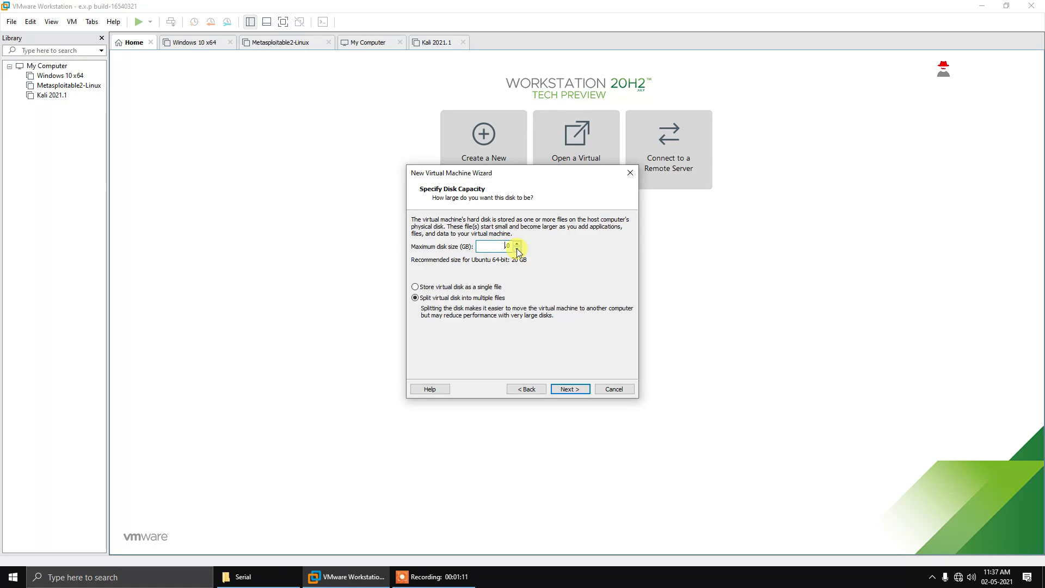
click(571, 389)
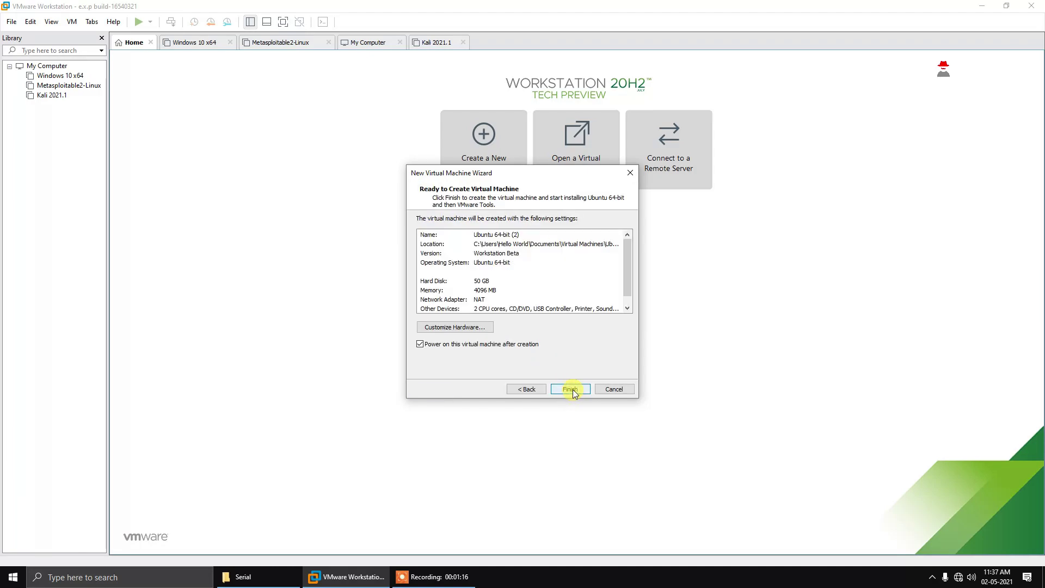
- Customize the virtual machine's hardware to 1 processor with 2 cores per processor
click(461, 328)
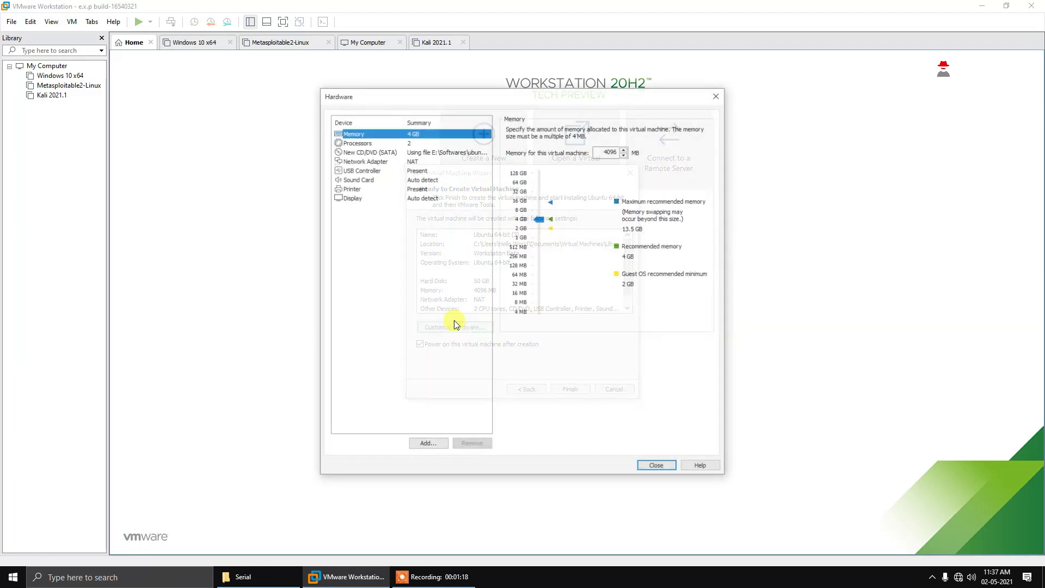
click(373, 141)
click(631, 130)
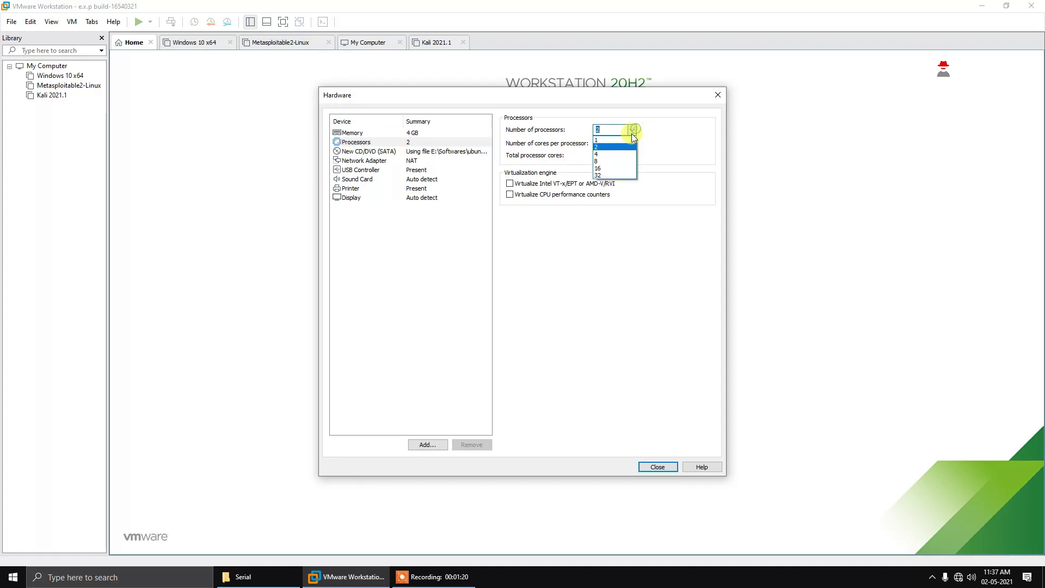
click(596, 143)
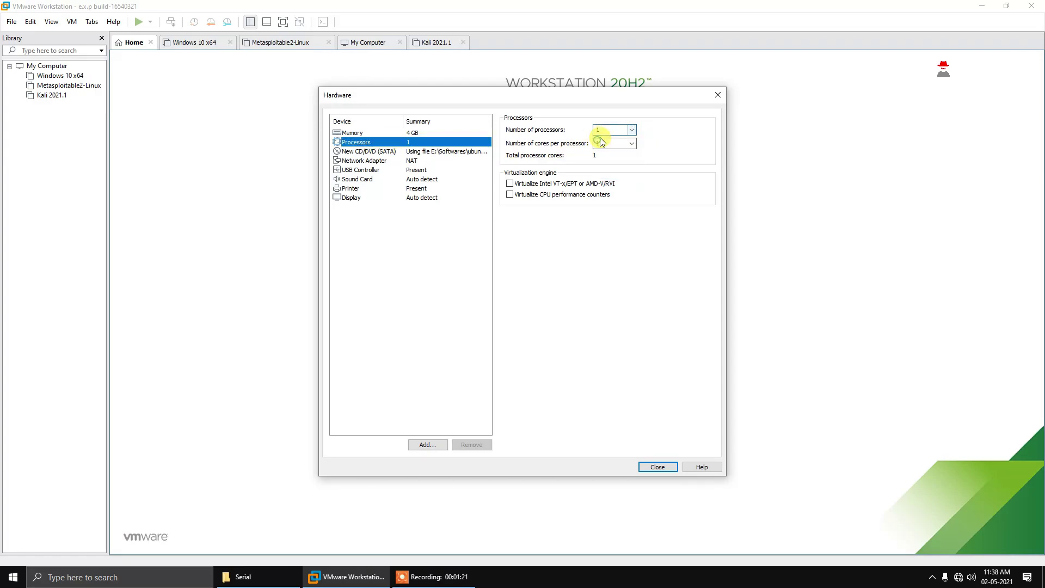
click(631, 143)
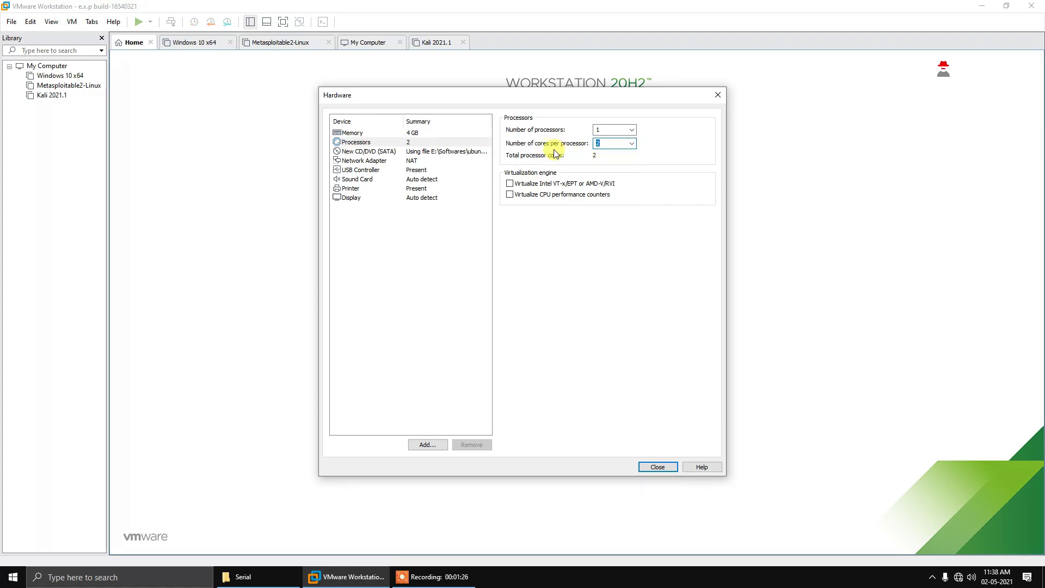
- Review the network adapter settings, keep NAT, and create the virtual machine with power-on after creation
click(407, 161)
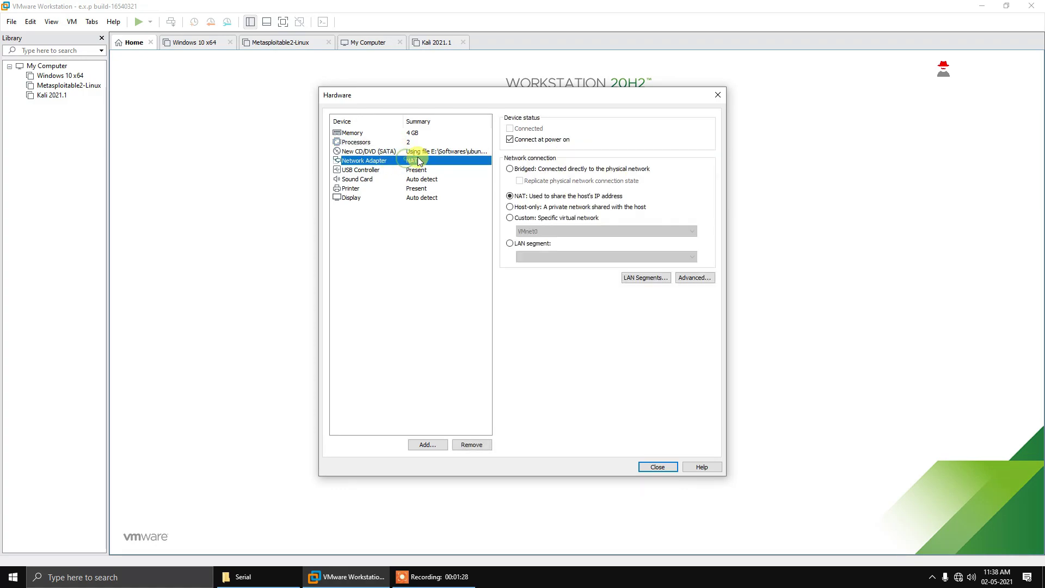
click(673, 467)
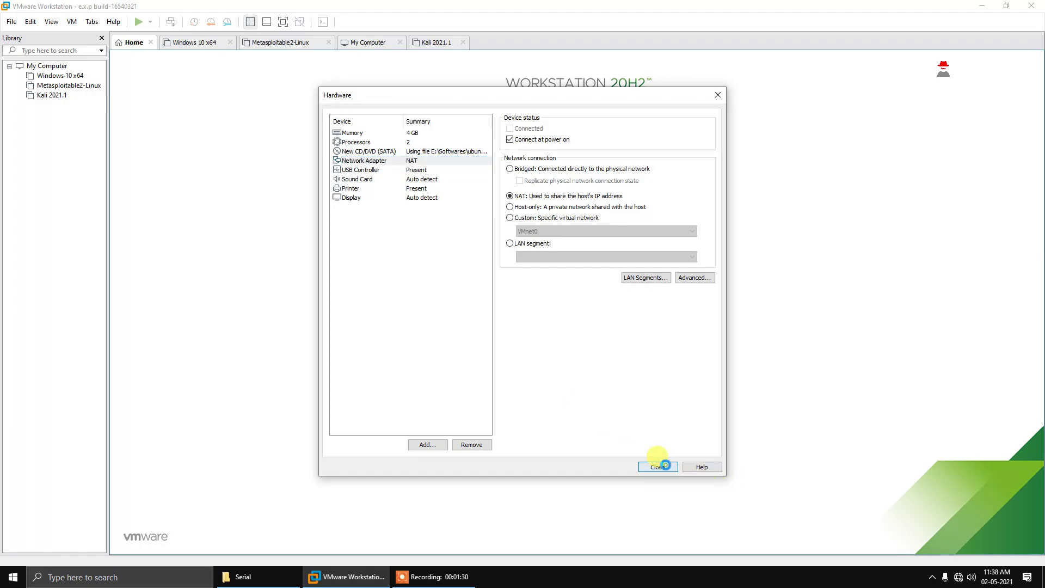
click(569, 389)
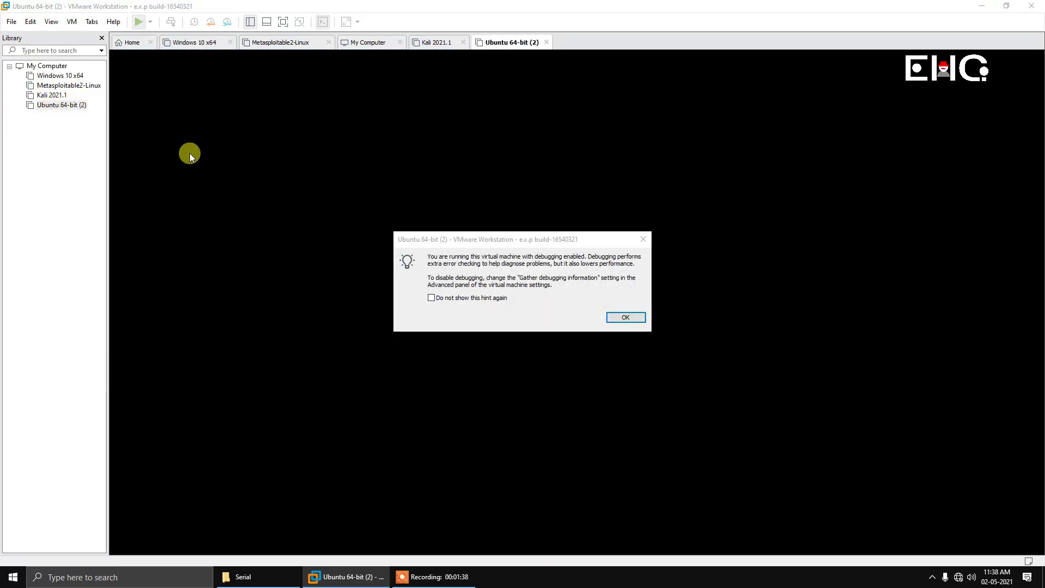
- Dismiss the debugging hint and display the booting Ubuntu virtual machine in full screen with the command bar pinned
click(626, 317)
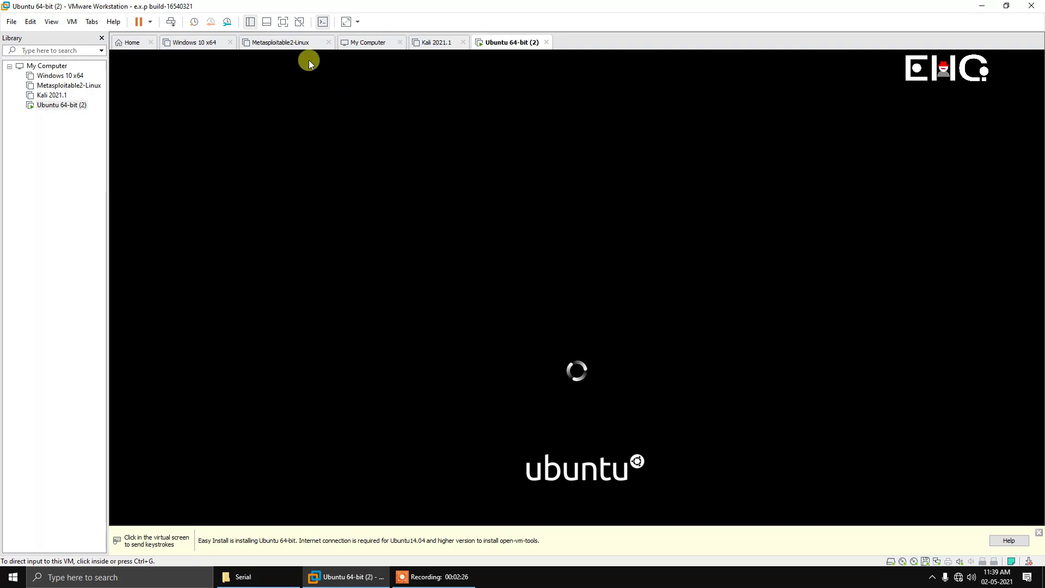
click(284, 22)
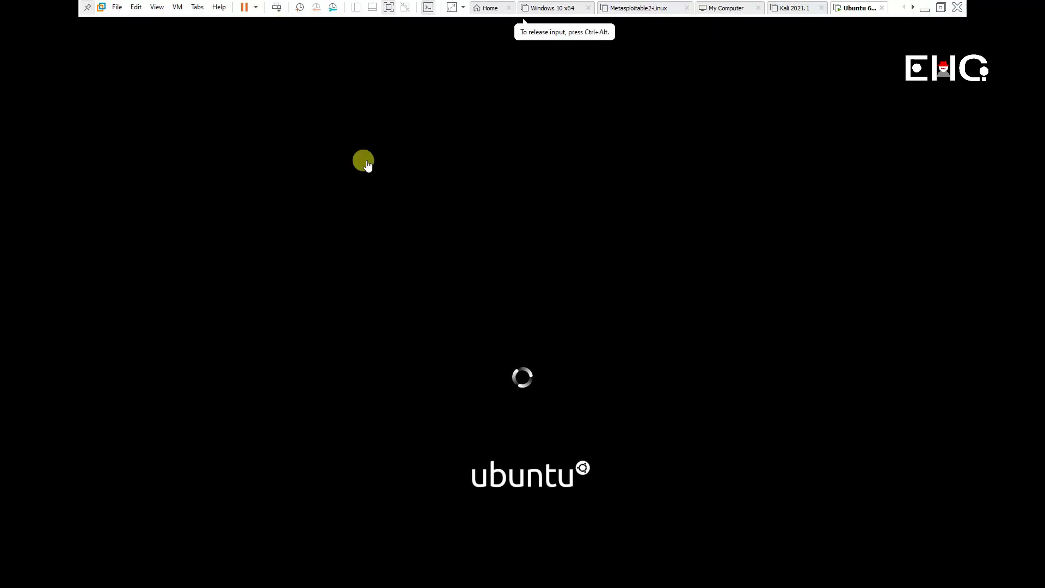
click(87, 10)
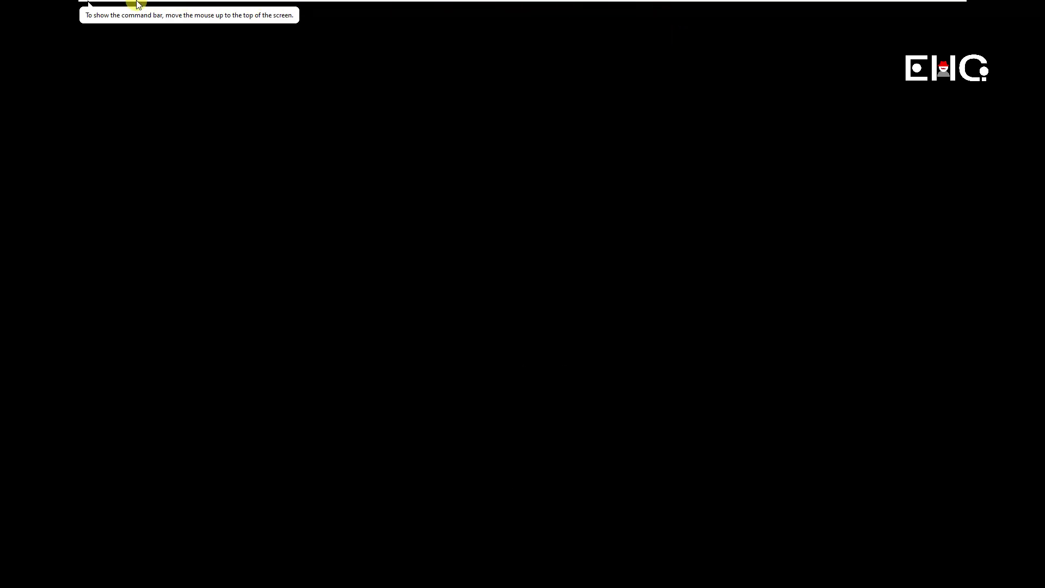
mouse_move(728, 5)
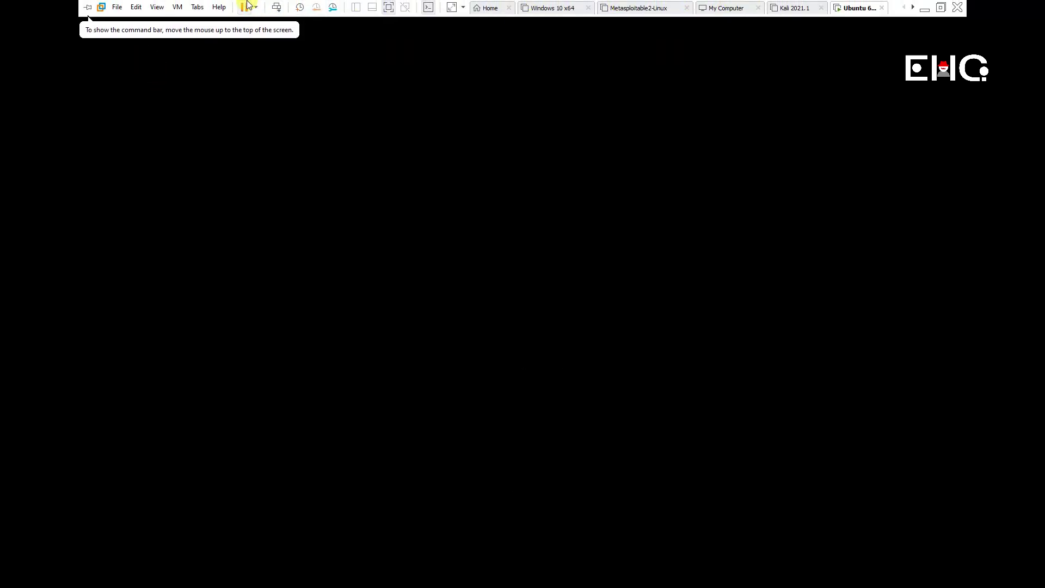
click(88, 9)
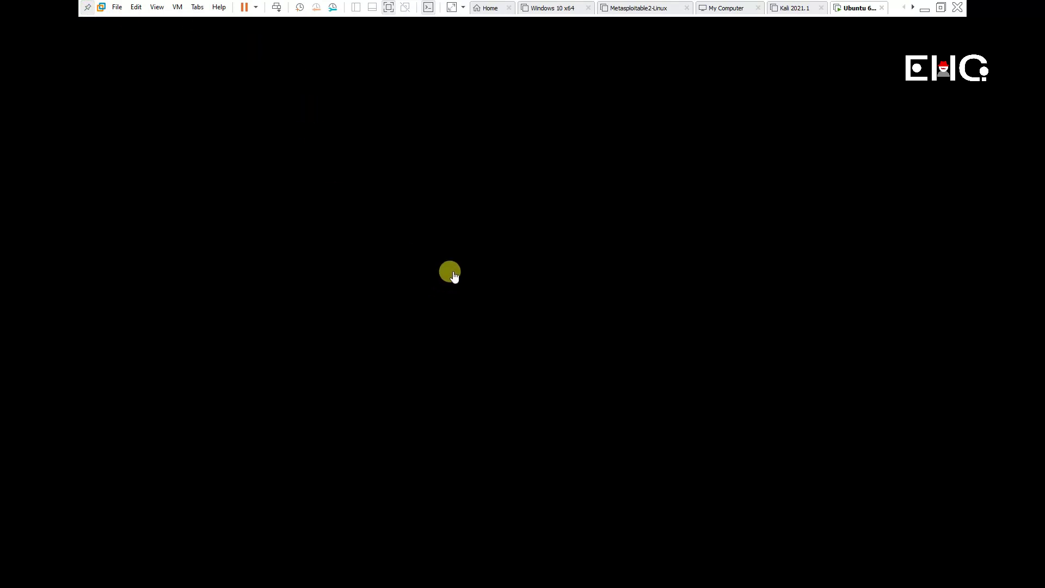
click(421, 197)
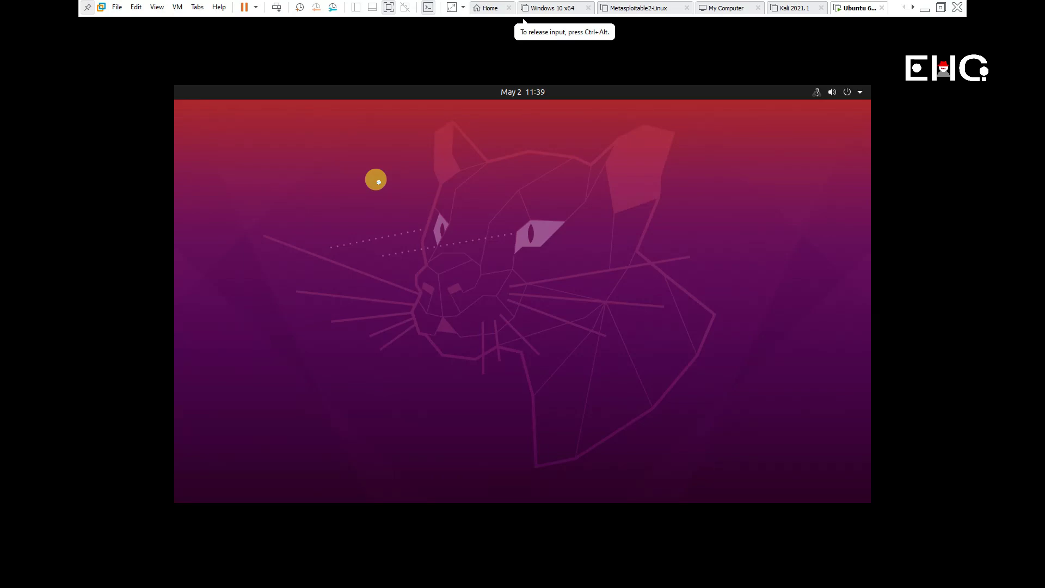
key(ctrl+alt)
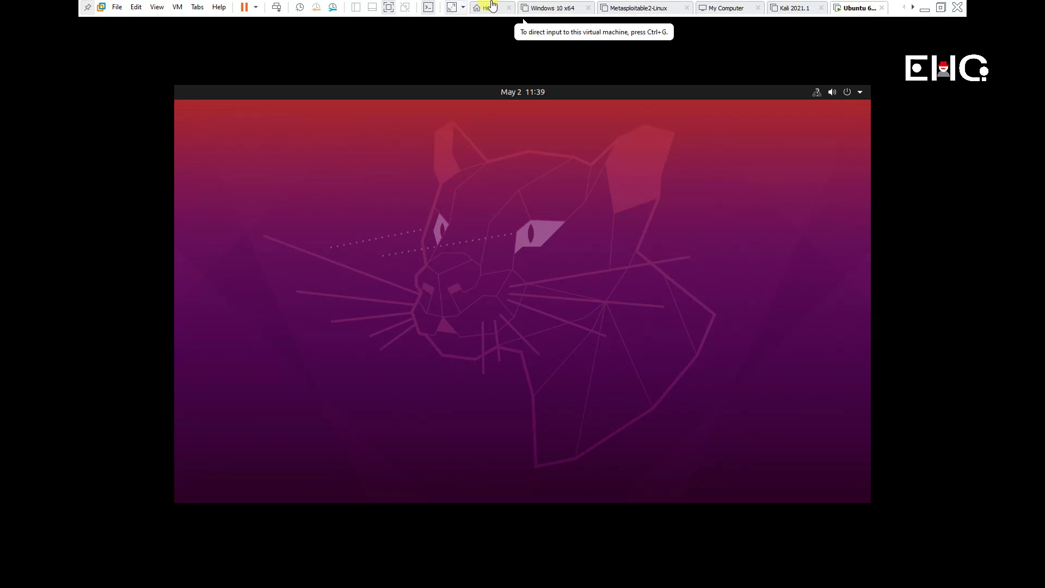
click(382, 235)
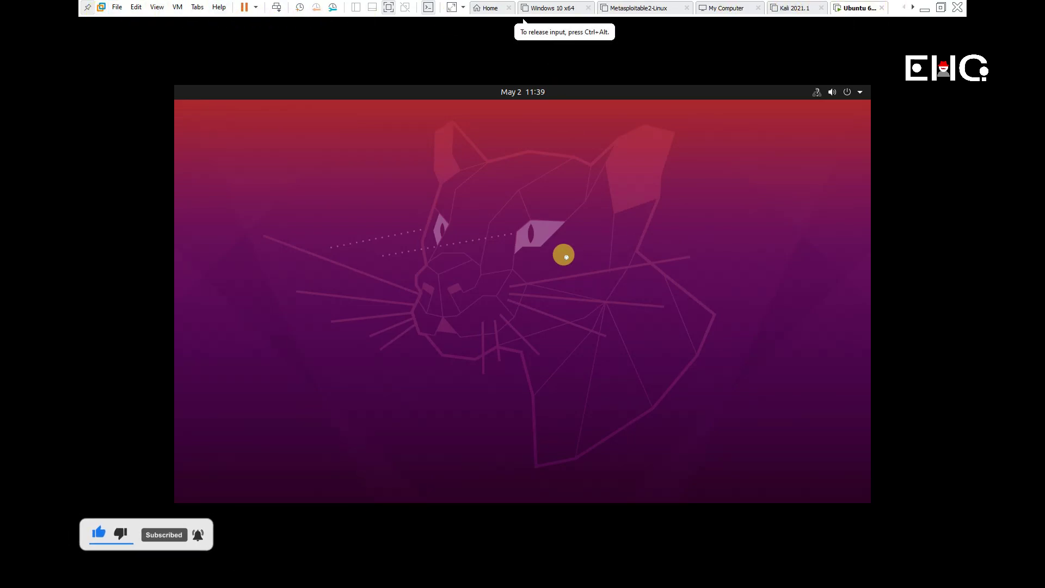
key(ctrl+alt)
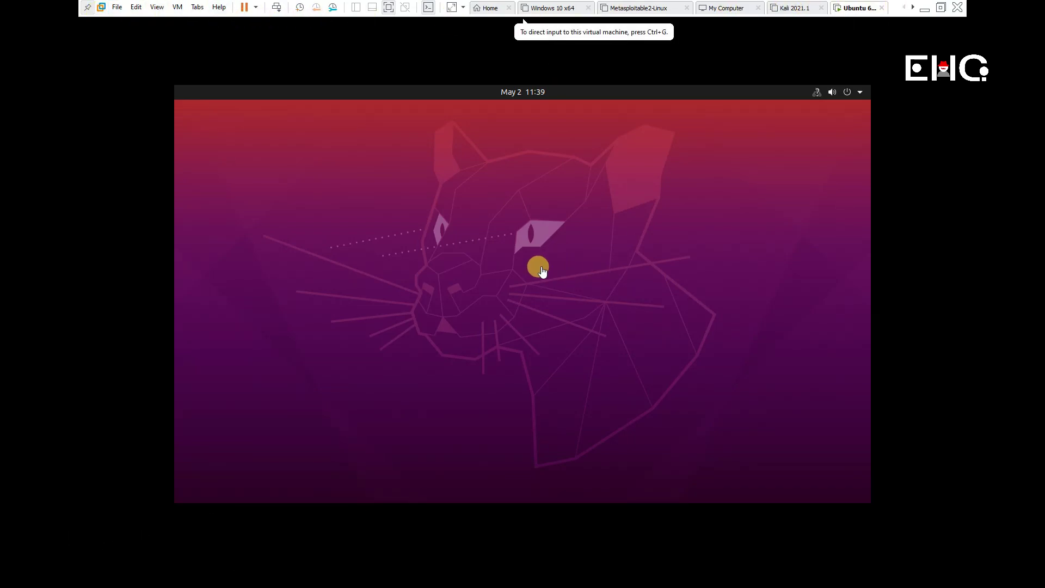
click(278, 215)
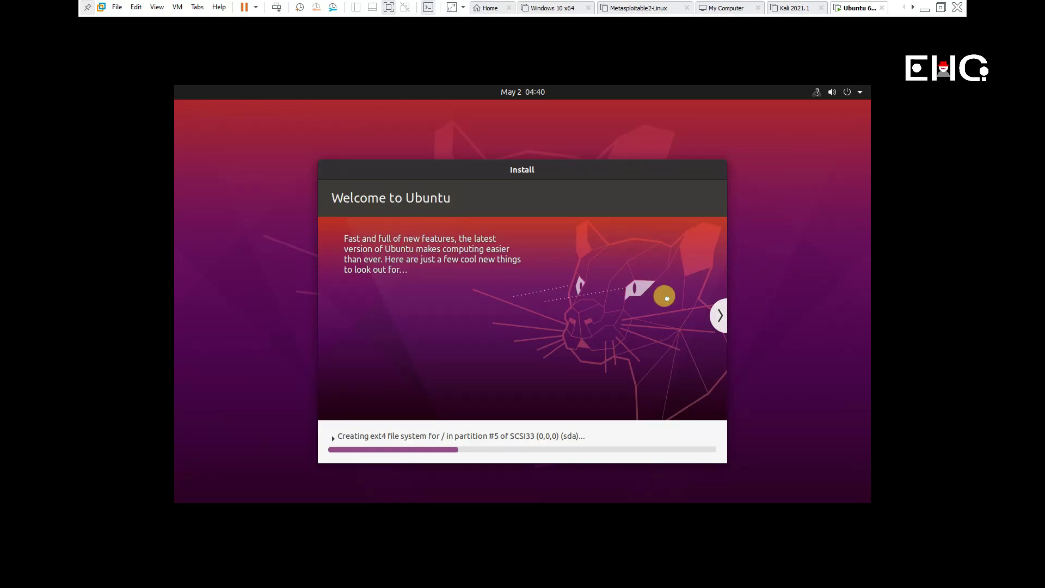
- Browse the feature slides of the Ubuntu installer while the system installs
click(719, 317)
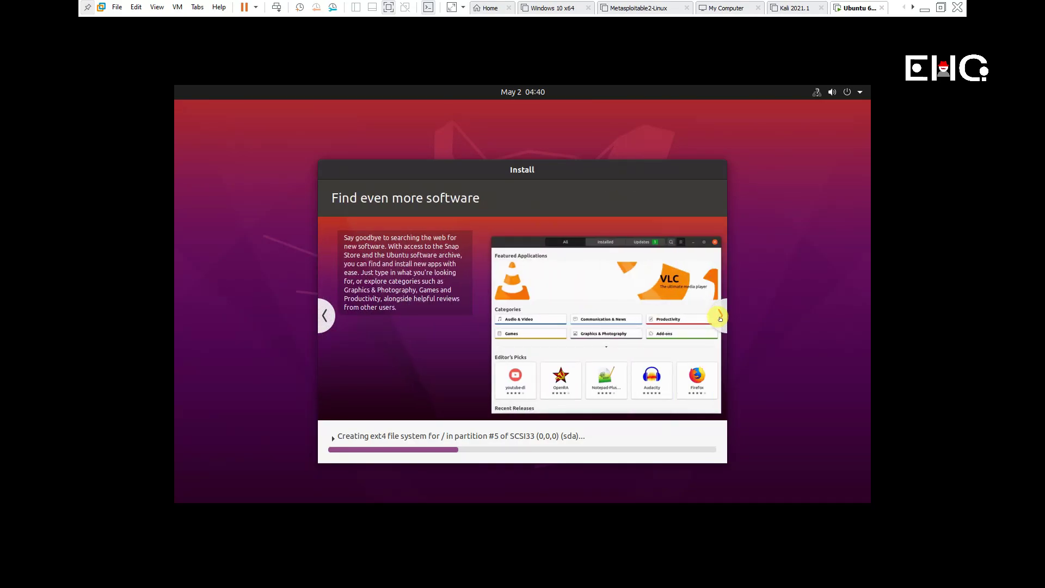
click(720, 317)
click(720, 317)
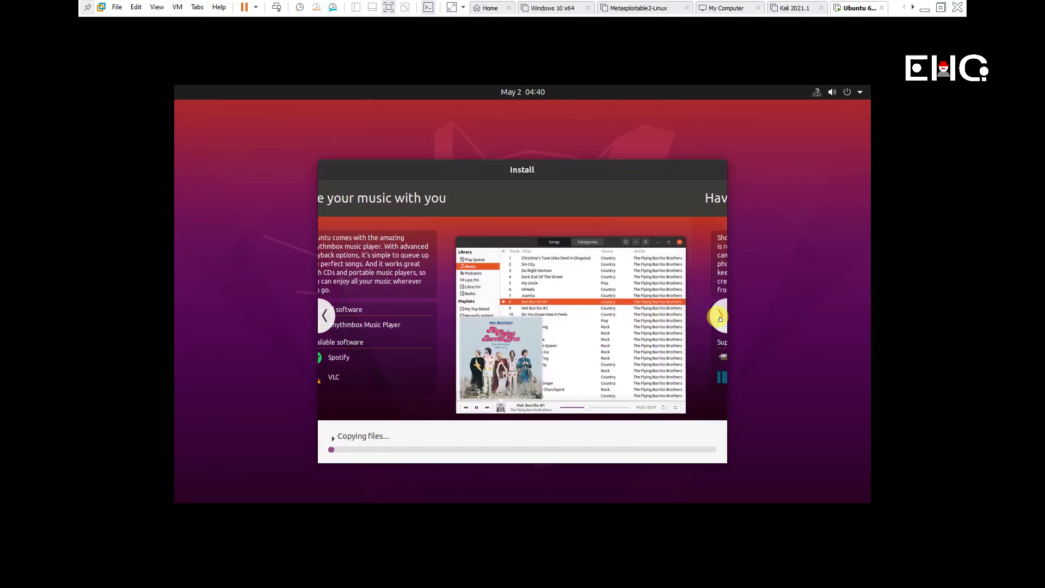
click(719, 316)
click(719, 317)
click(719, 317)
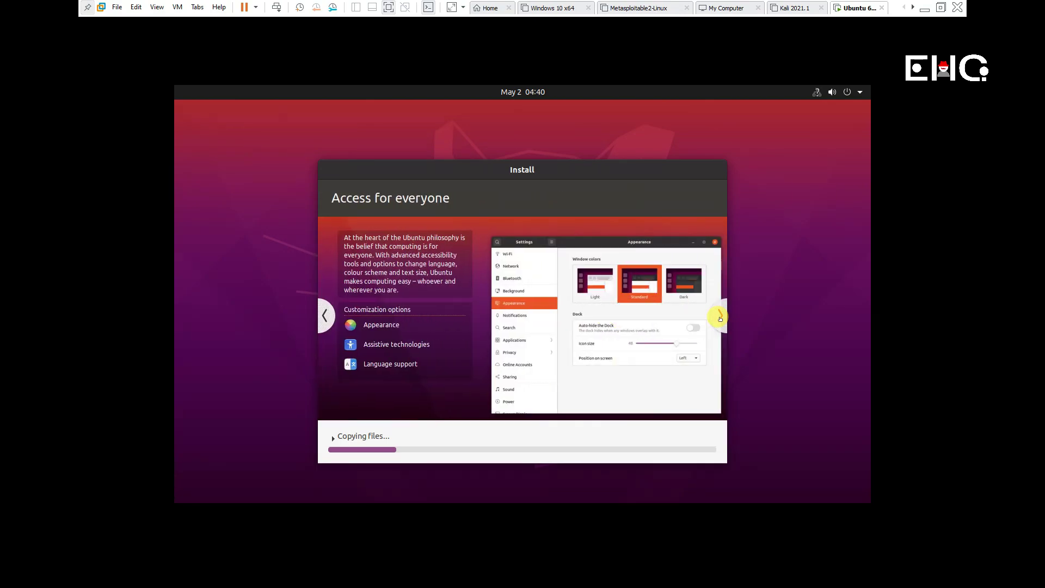
click(719, 316)
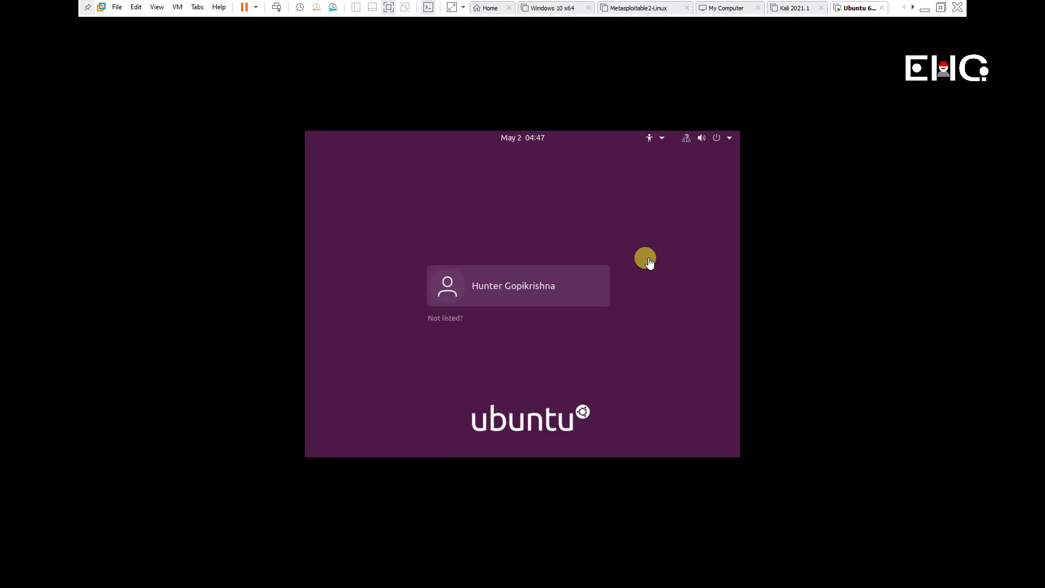
- Log in to the Ubuntu user account by entering the account password
click(536, 284)
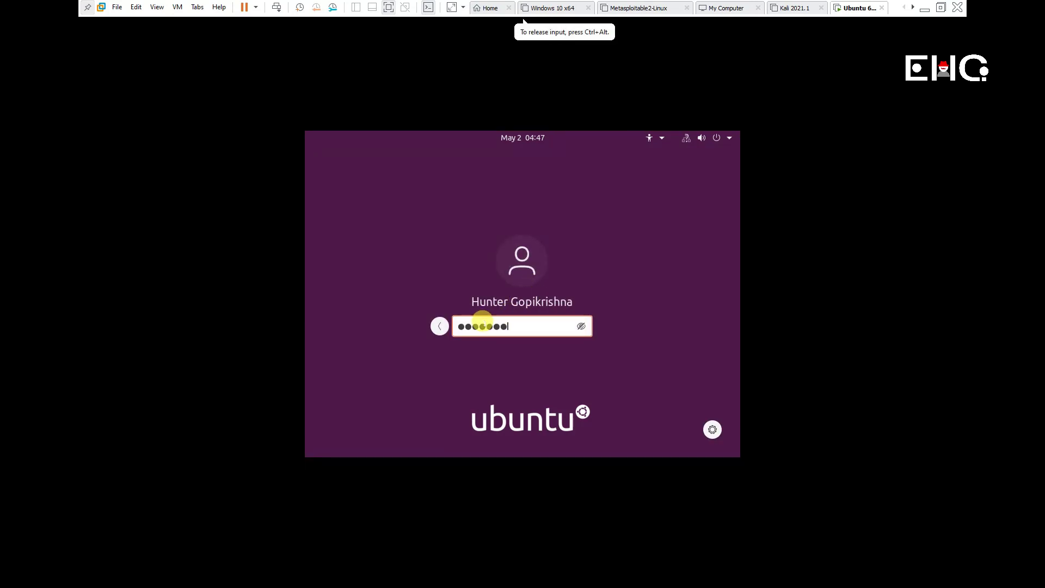
text(**)
key(Return)
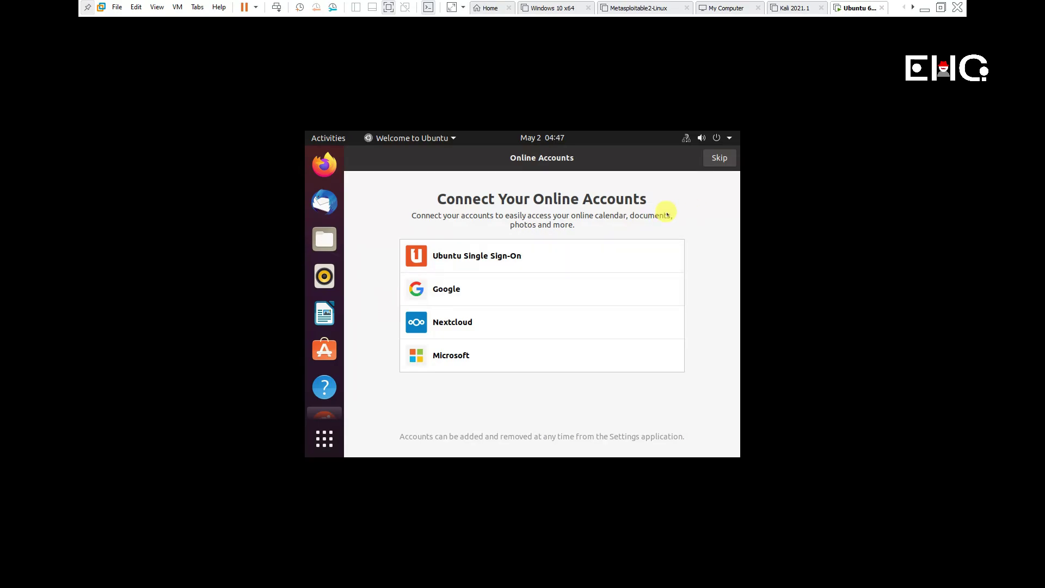
- Complete the Ubuntu welcome setup, skipping online accounts and Livepatch, declining to send system info, and leaving location services off
click(720, 159)
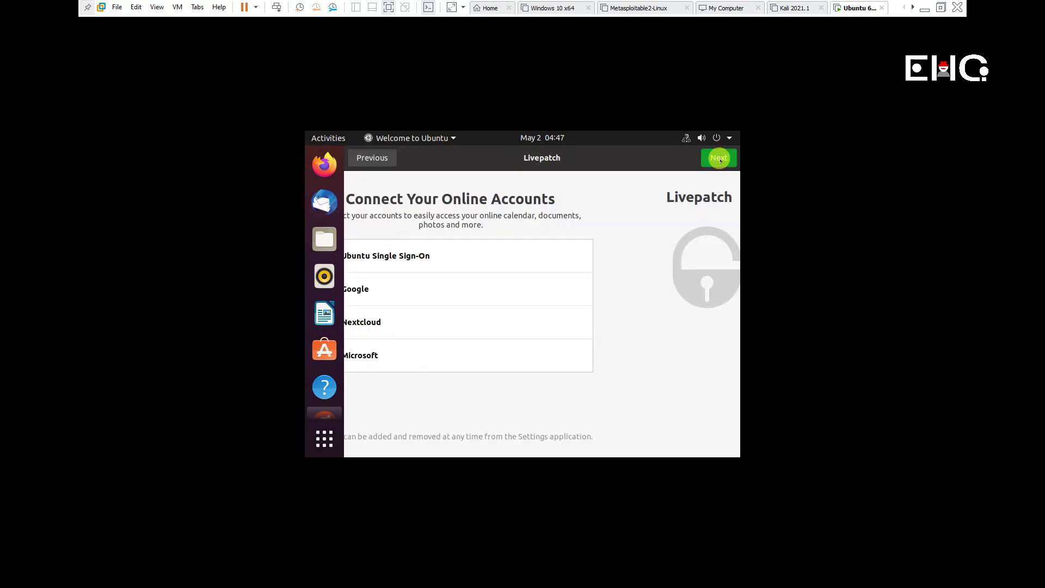
click(719, 158)
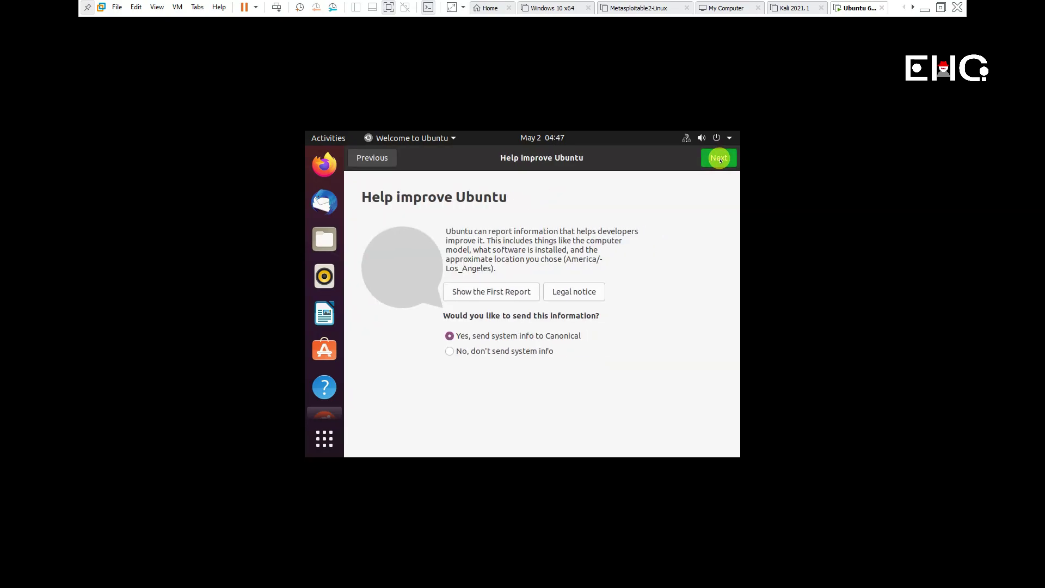
click(489, 351)
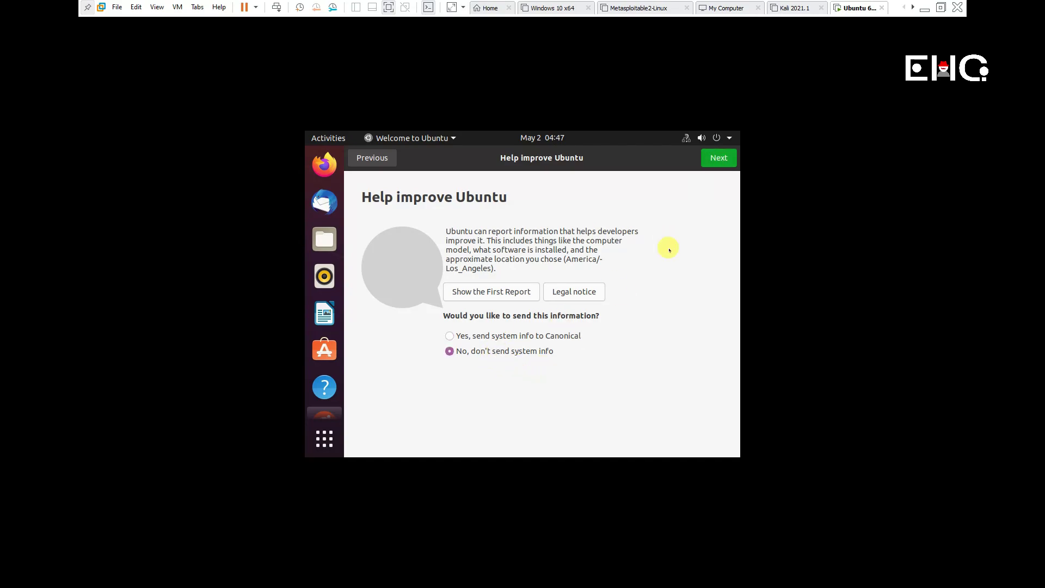
click(715, 162)
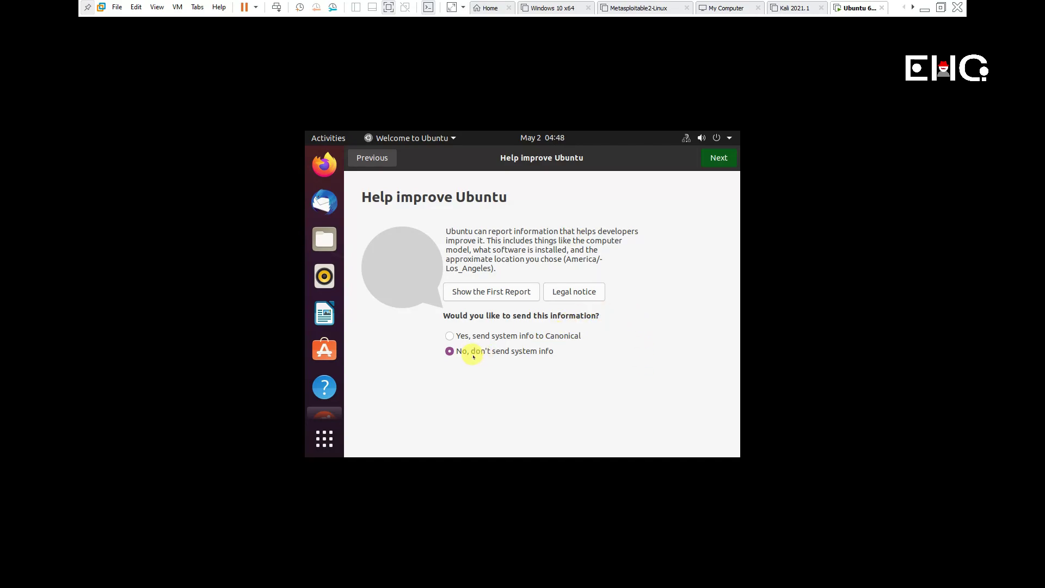
key(Return)
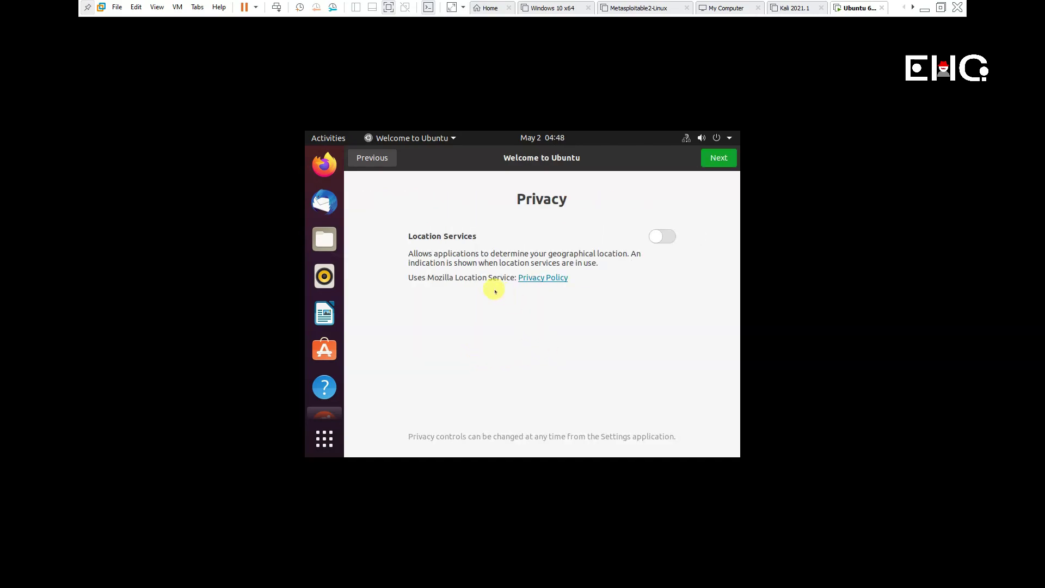
click(718, 158)
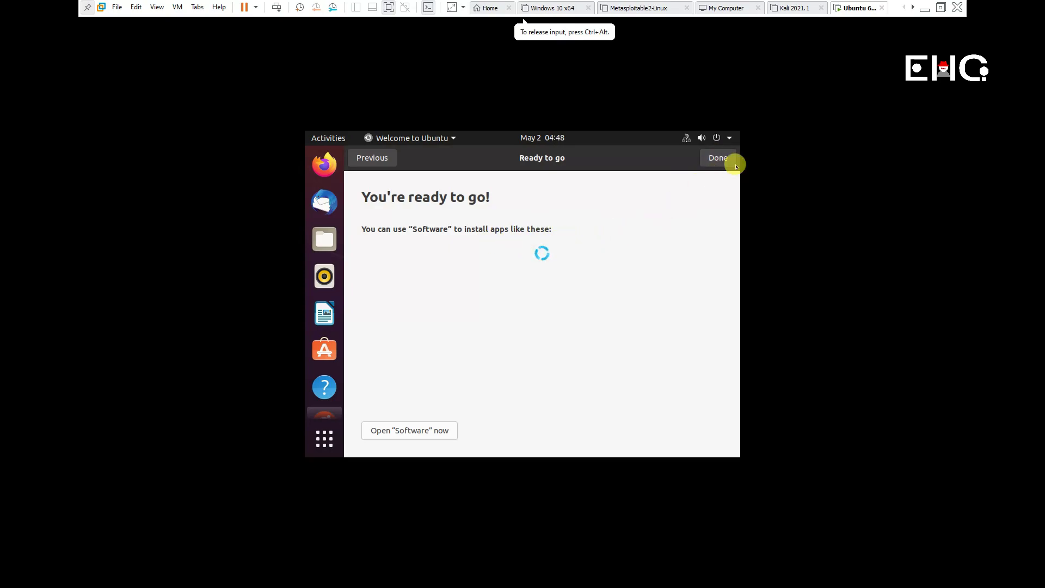
click(717, 158)
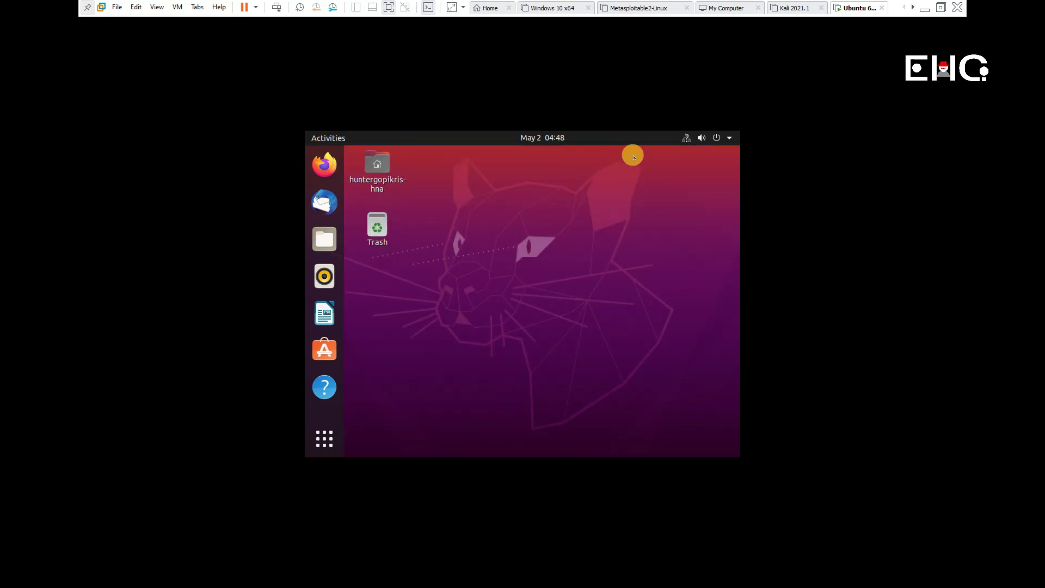
- Open Ubuntu's display settings, set the resolution to 1360 × 768 (16:9), and keep the changes
right_click(454, 253)
click(500, 388)
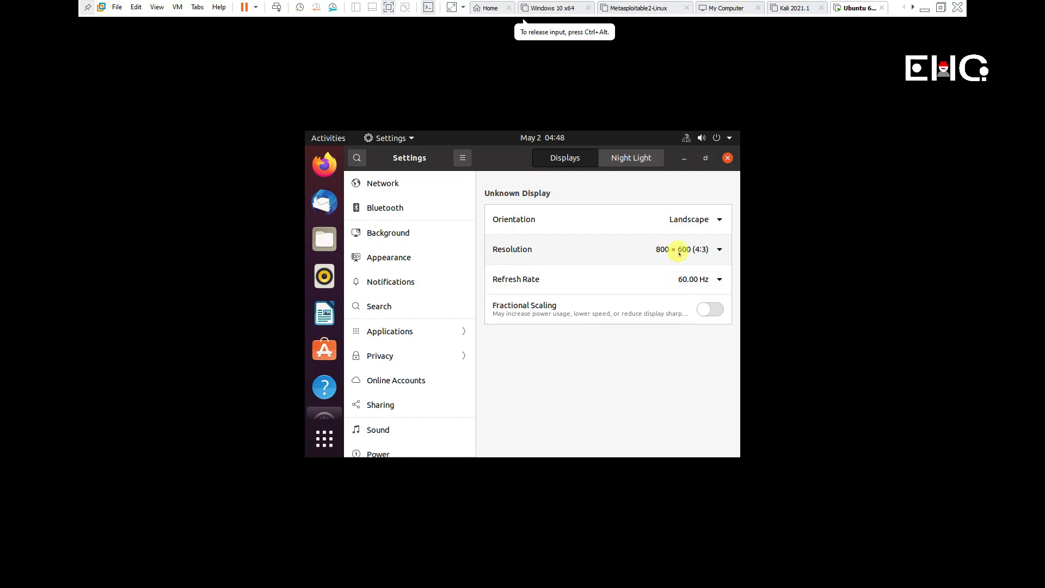
click(677, 249)
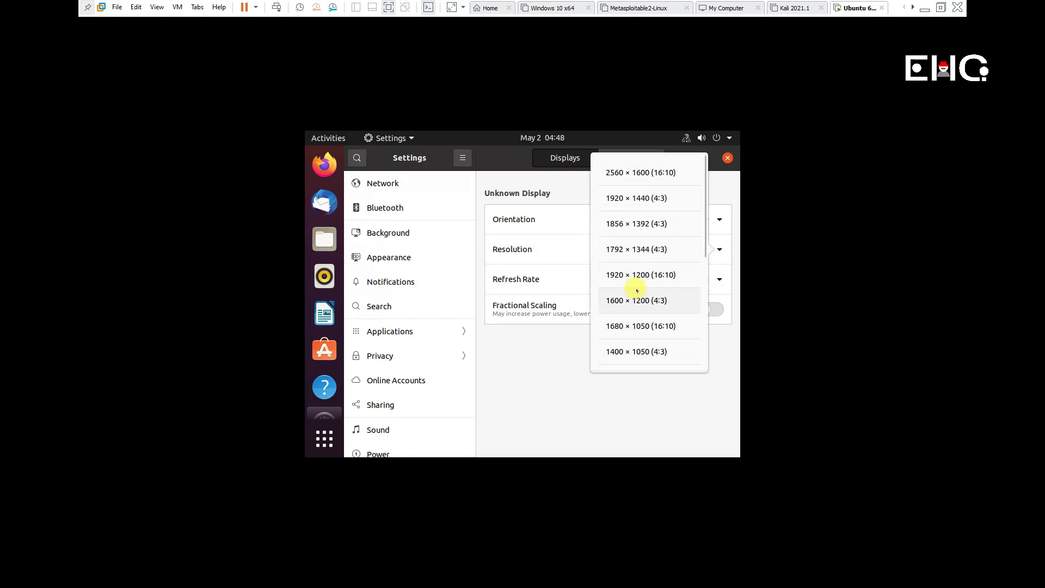
scroll(645, 267, down, 3)
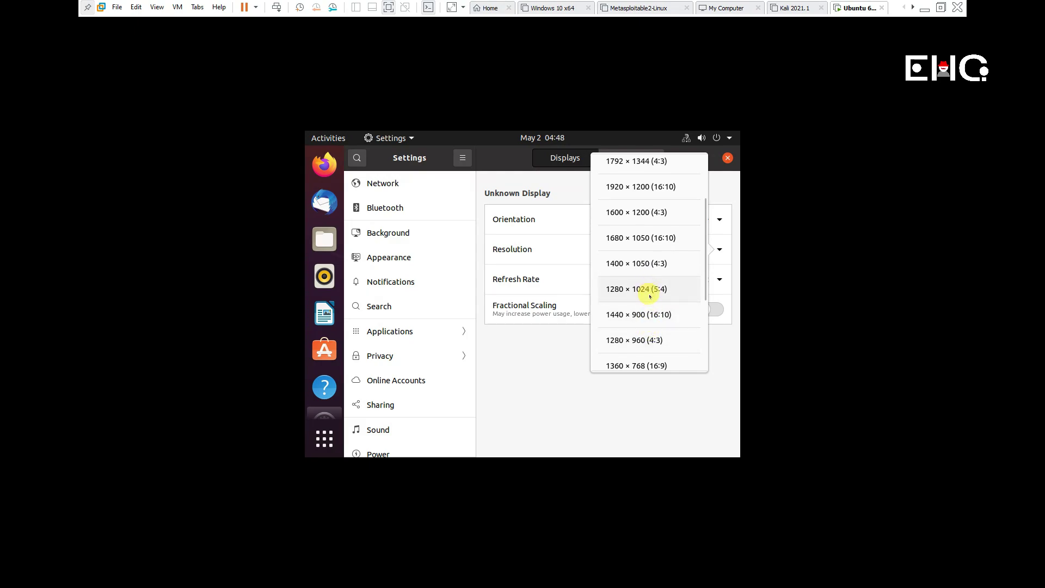
click(652, 361)
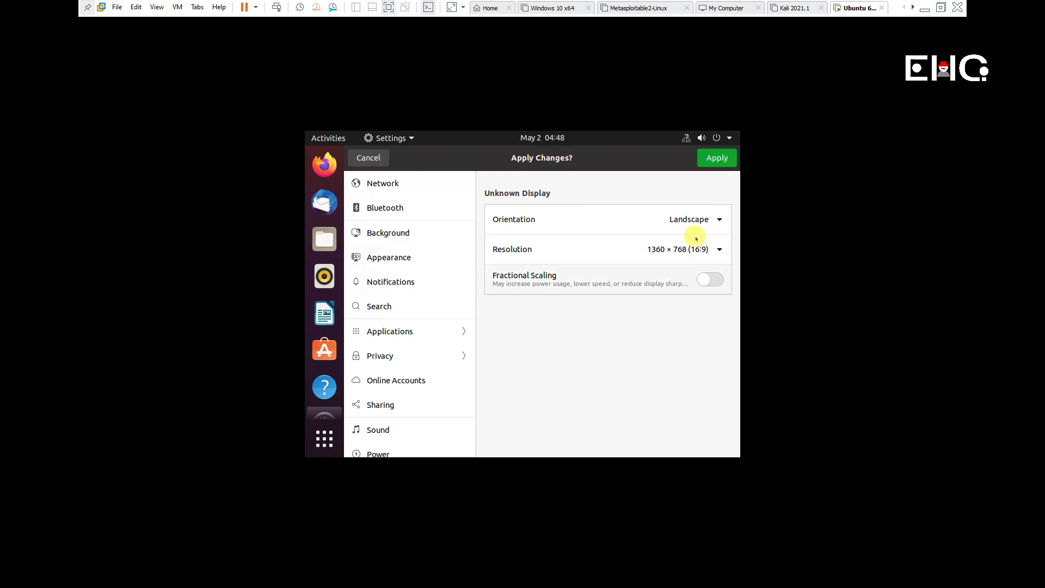
click(713, 156)
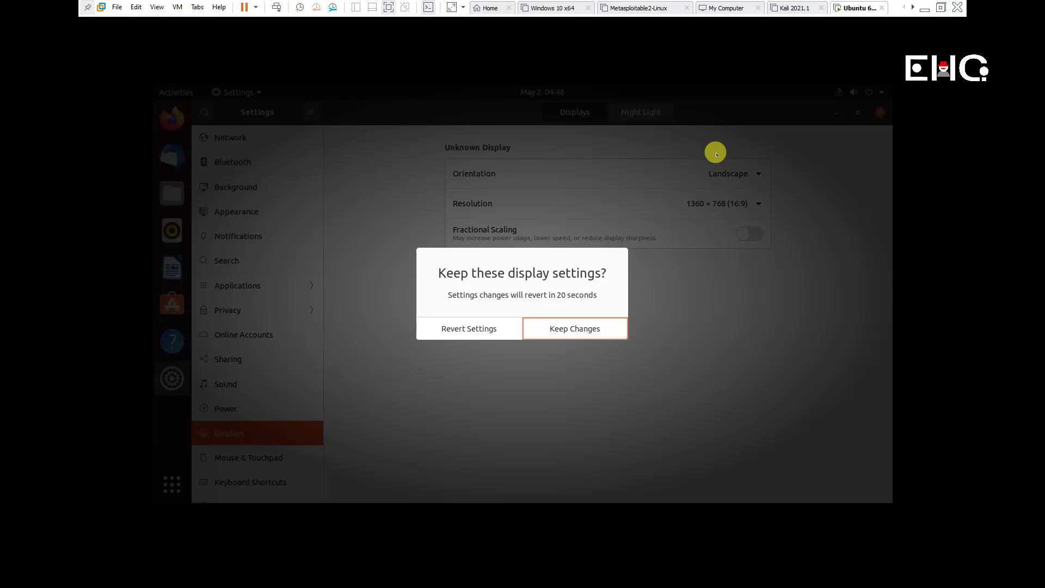
click(537, 328)
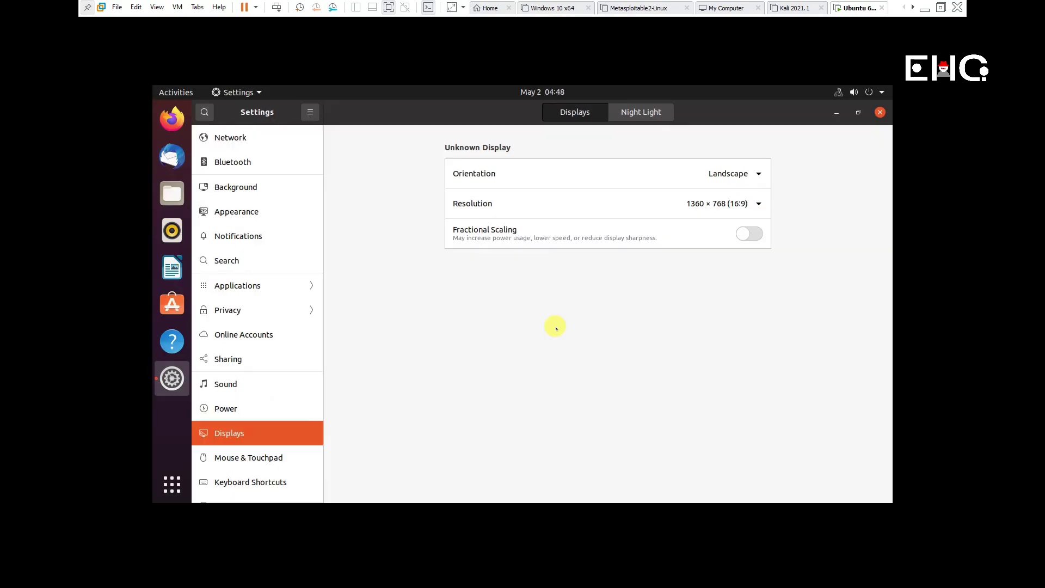
- Set the display resolution to 1920 × 1440 (4:3), apply it, and keep the changes
click(738, 203)
click(769, 269)
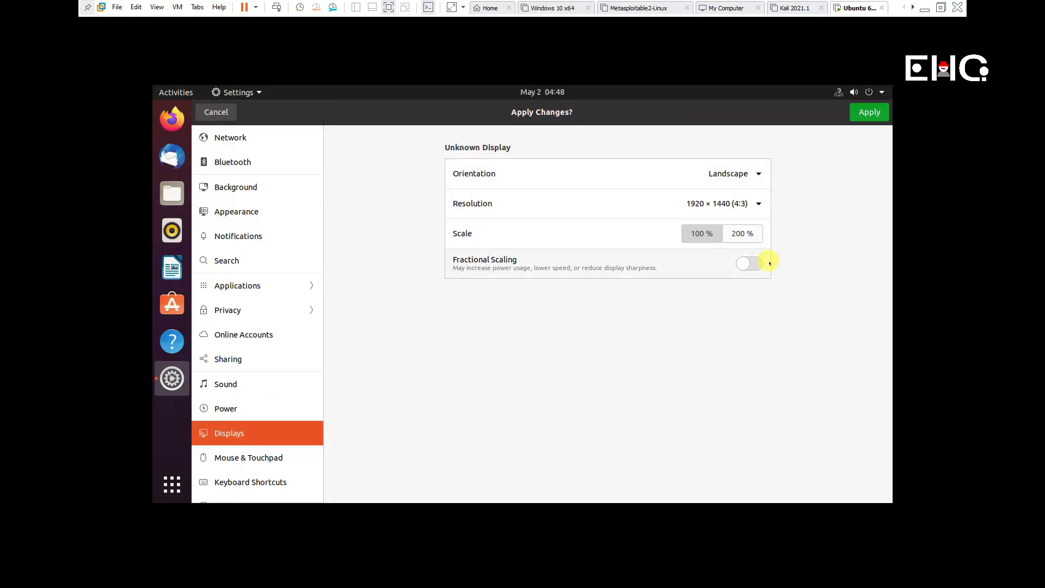
click(869, 111)
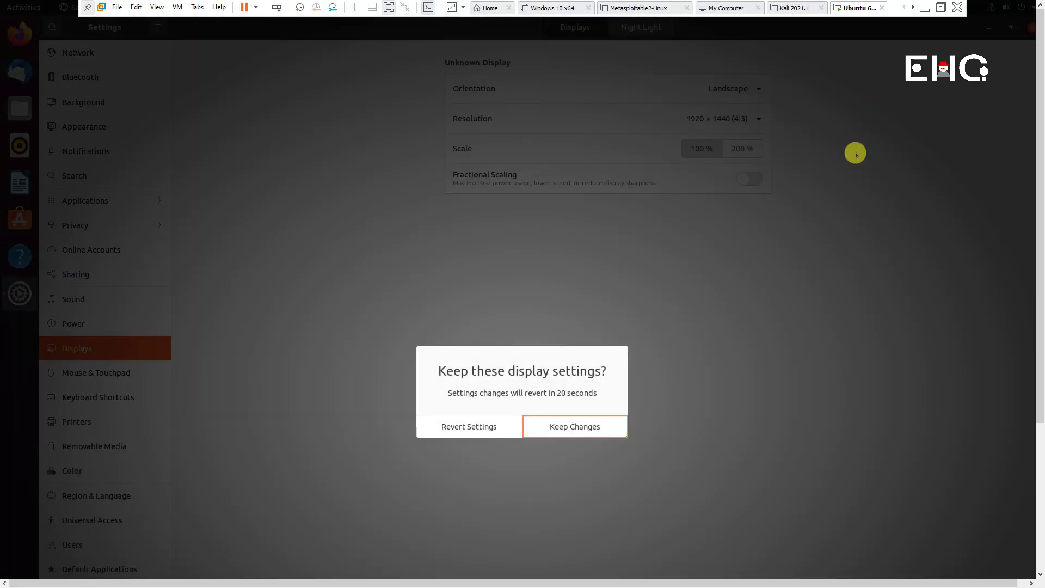
click(586, 424)
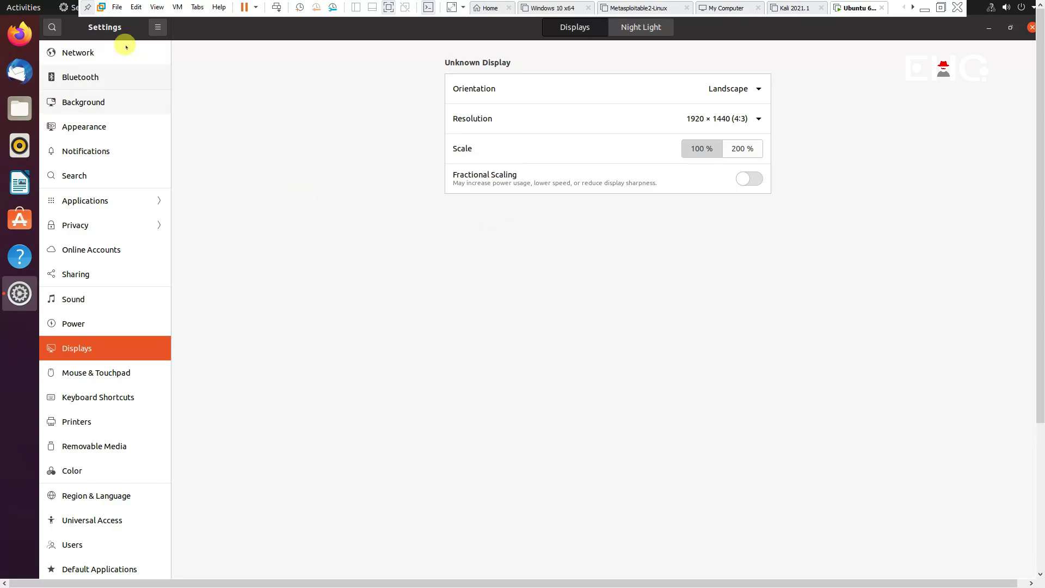
- Unpin the full-screen command bar and close the Settings window to return to the Ubuntu desktop
click(86, 7)
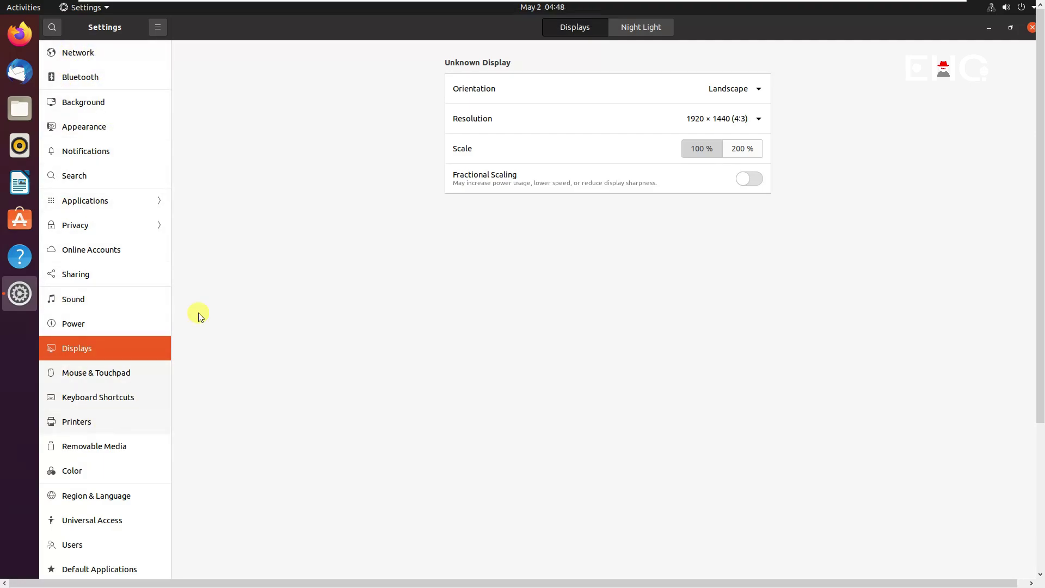
click(1029, 27)
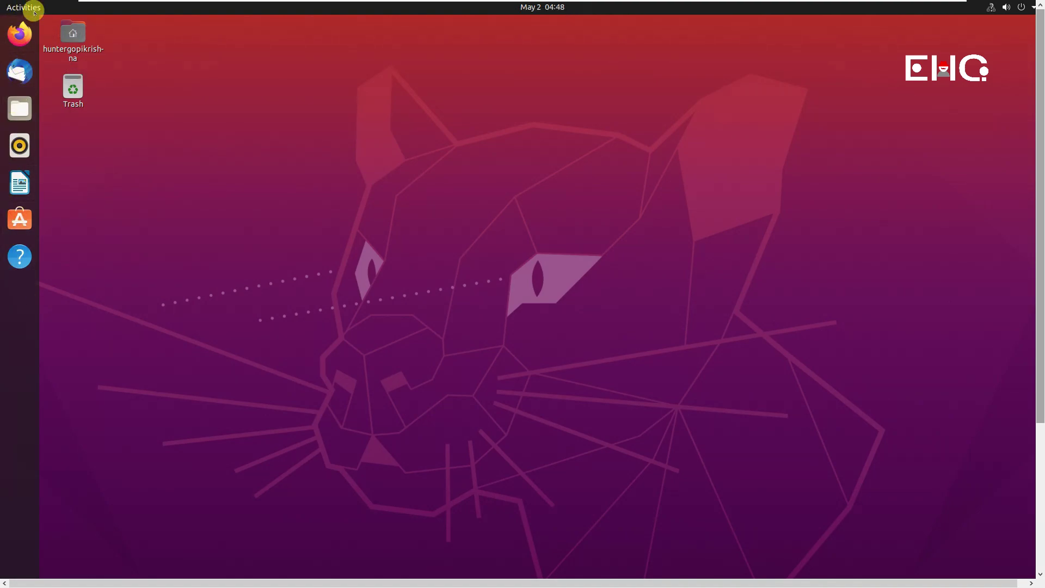
click(29, 500)
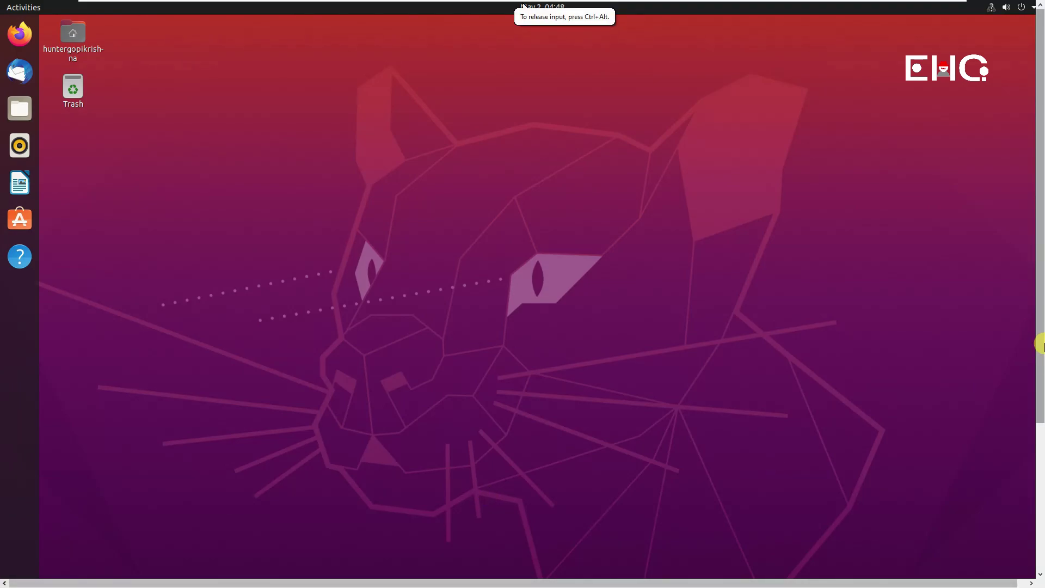
- Open Ubuntu's display settings from the desktop
scroll(1039, 339, down, 5)
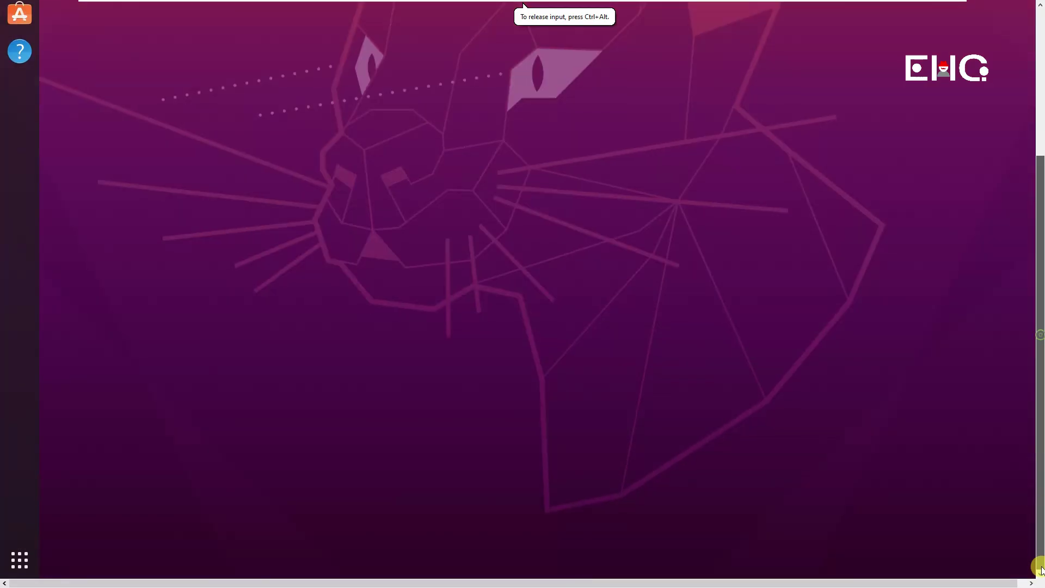
right_click(478, 211)
click(525, 344)
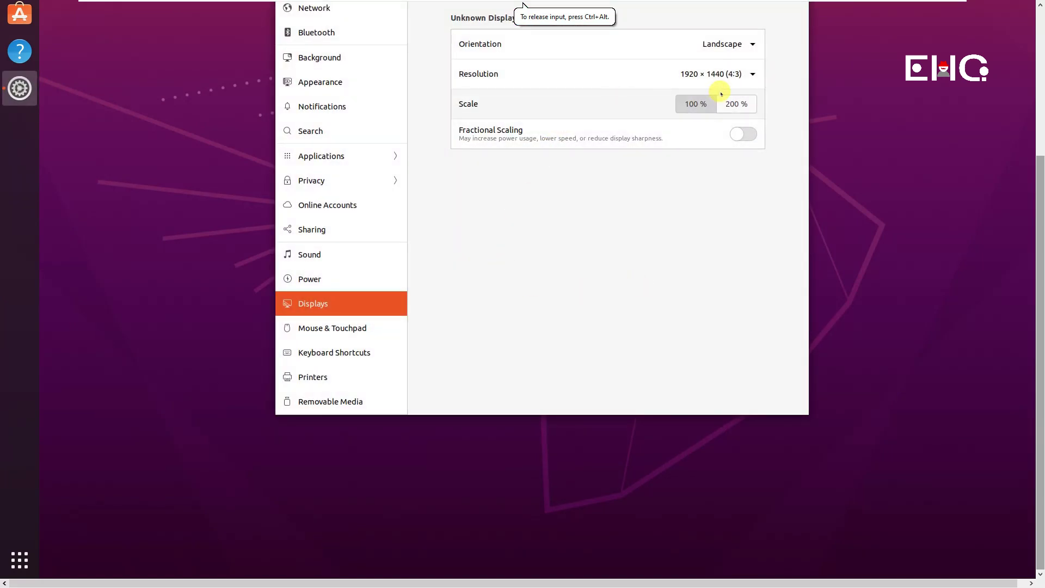
- Try the display resolutions 1856 × 1392 (4:3), 1920 × 1200 (16:10) and 1600 × 1200 (4:3) one after another
click(723, 72)
click(729, 156)
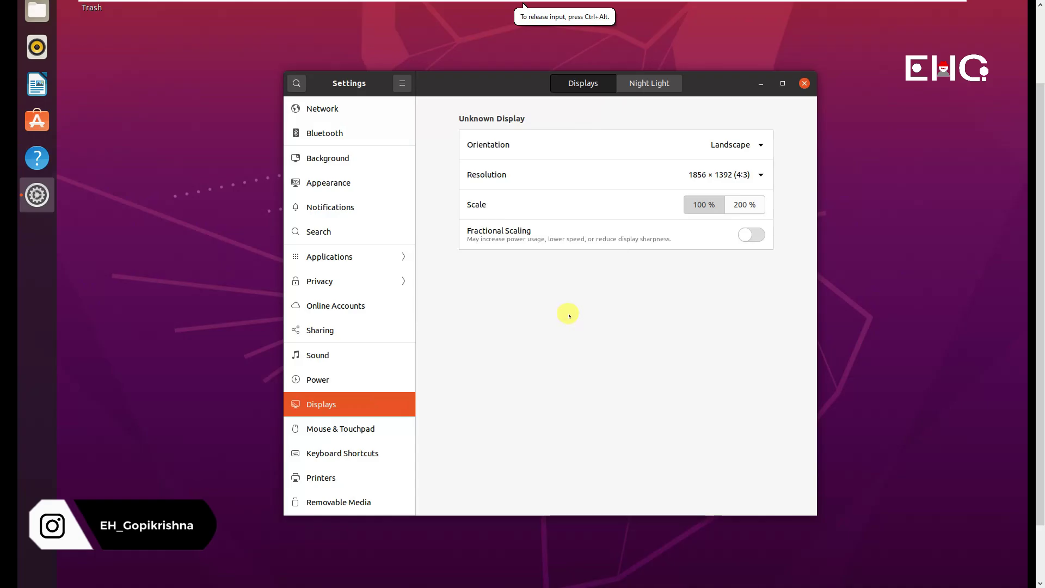
click(751, 174)
click(734, 309)
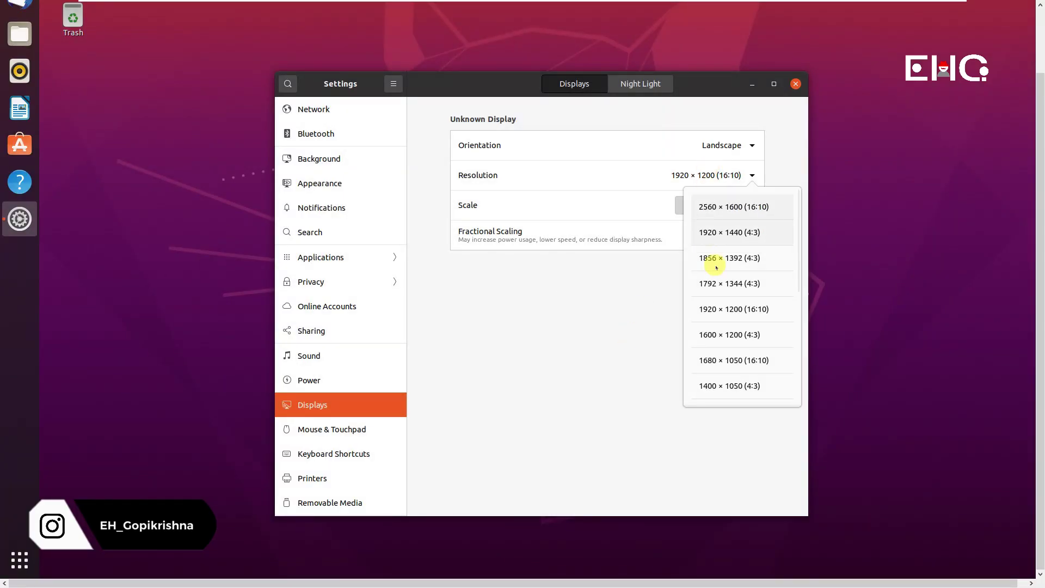
click(729, 334)
- Set the display resolution to 2560 × 1600 (16:10), apply it, and keep the changes
click(719, 173)
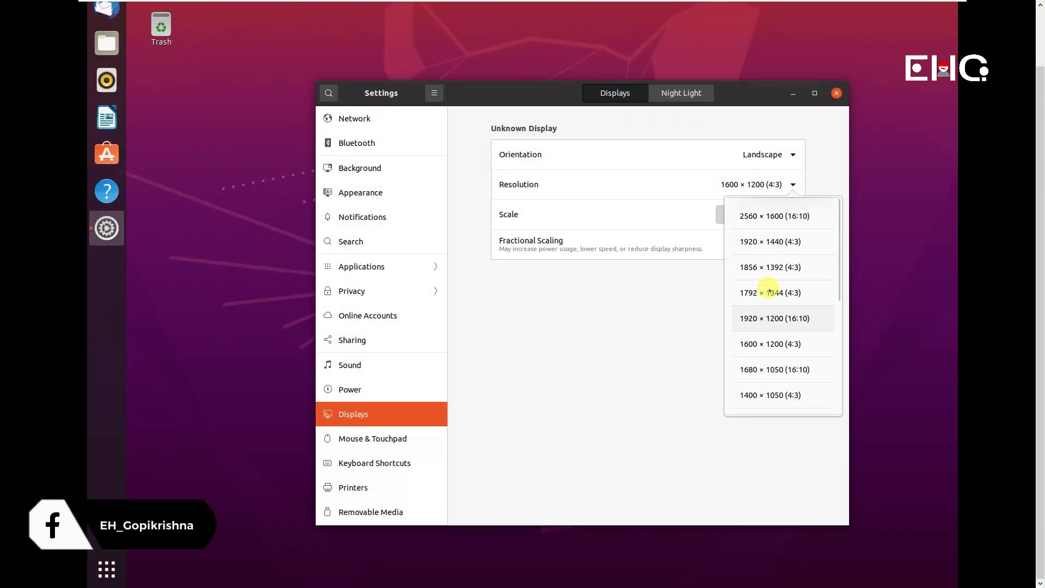
click(773, 215)
click(822, 92)
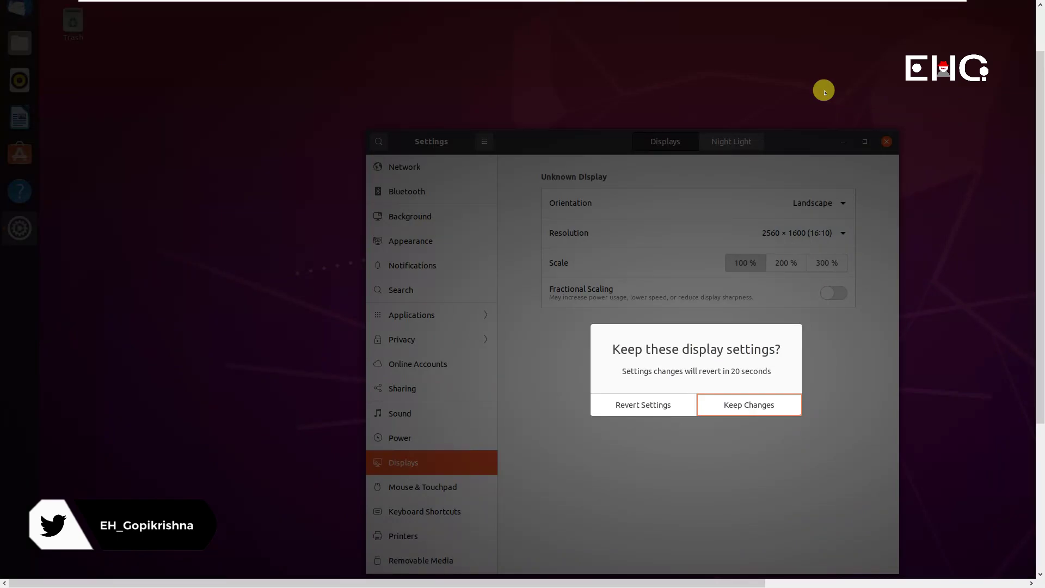
click(754, 403)
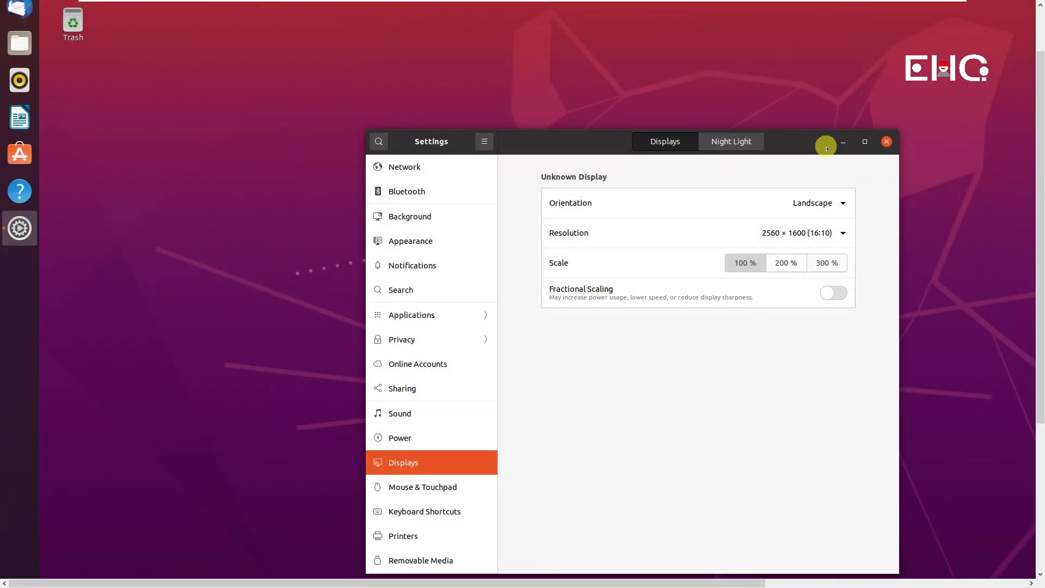
- Change the display resolution to 1440 × 900 (16:10), apply it, and keep the changes
click(814, 232)
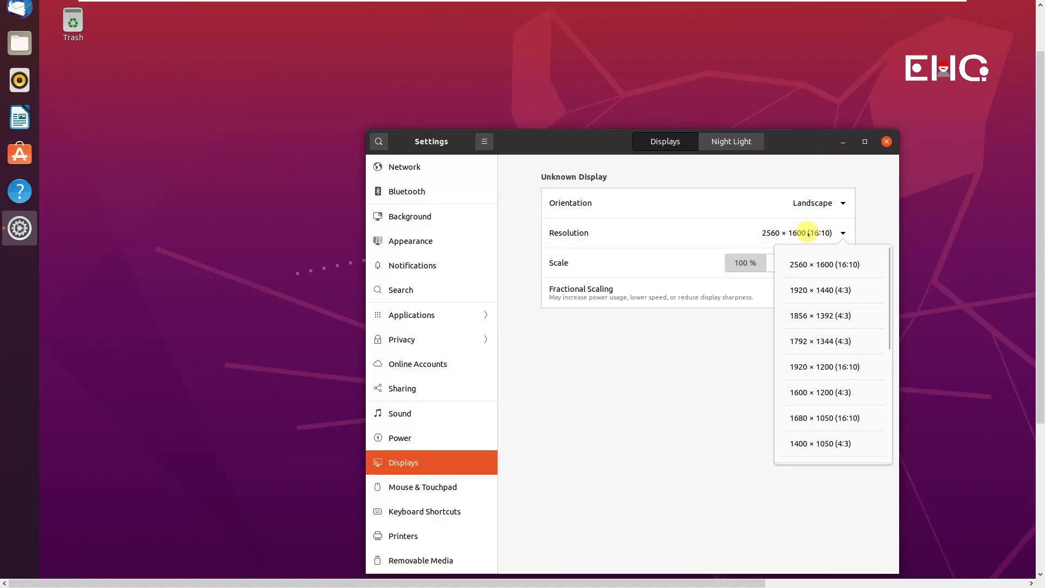
scroll(819, 417, down, 2)
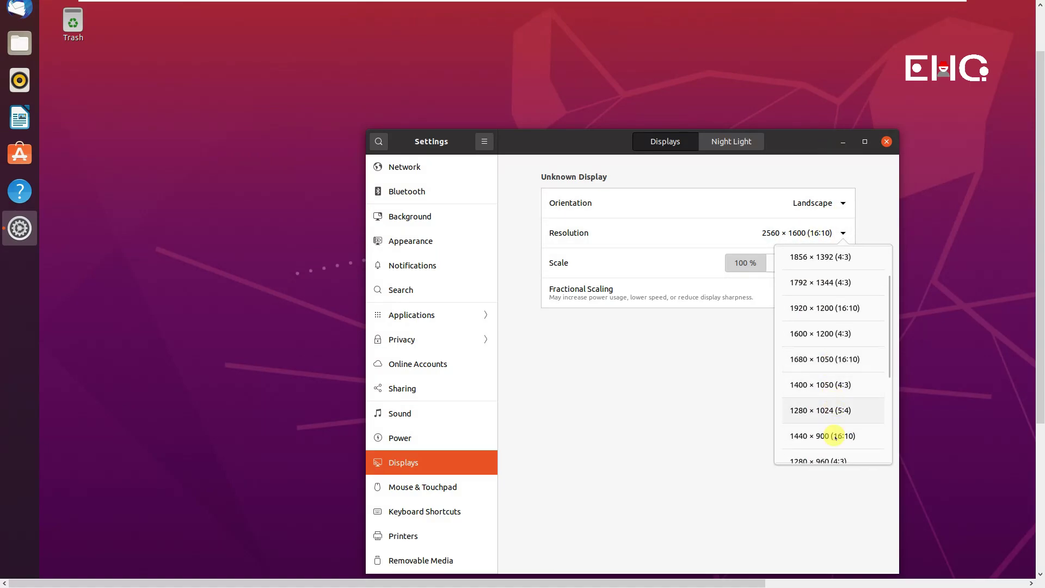
click(834, 435)
click(876, 141)
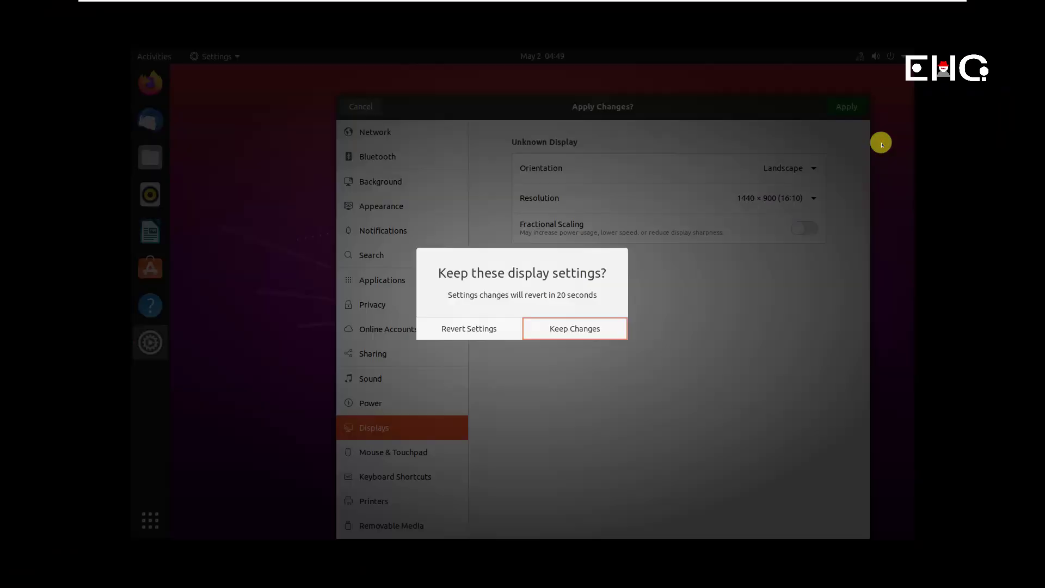
click(560, 327)
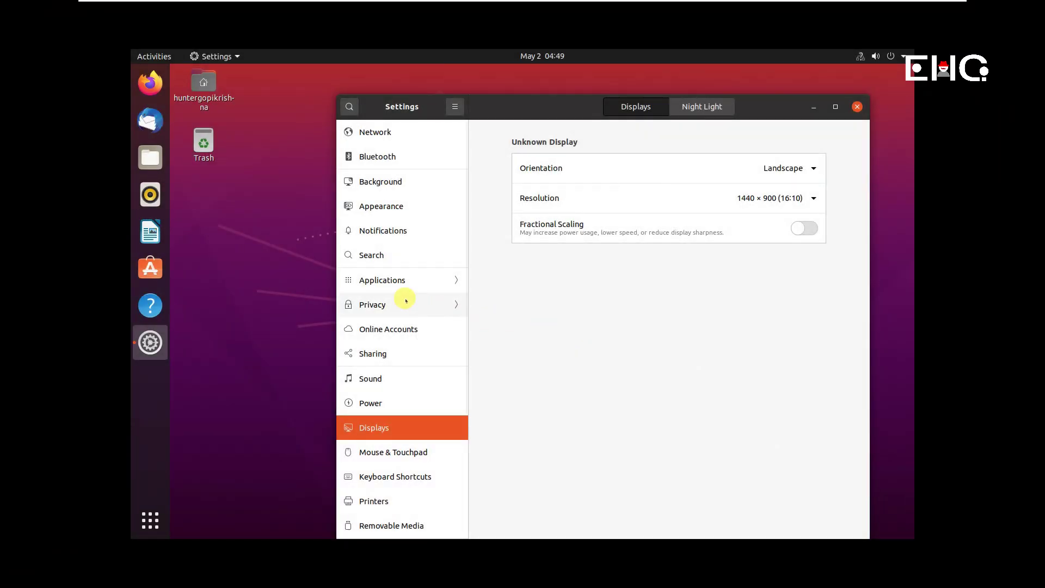
- Launch Terminal from Ubuntu's full application list and run ls to list the home folder's contents
click(152, 514)
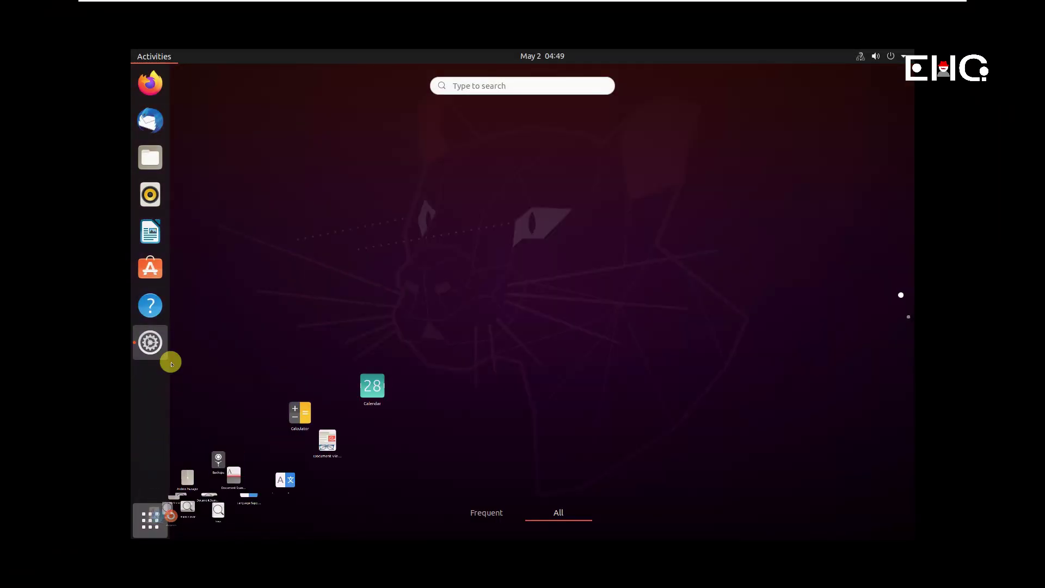
scroll(576, 238, down, 1)
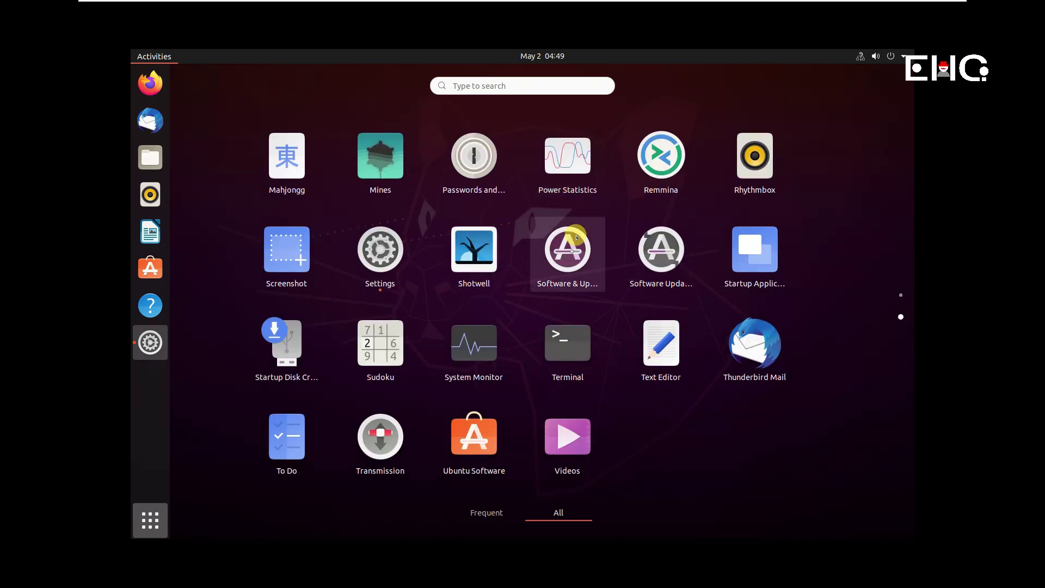
click(566, 351)
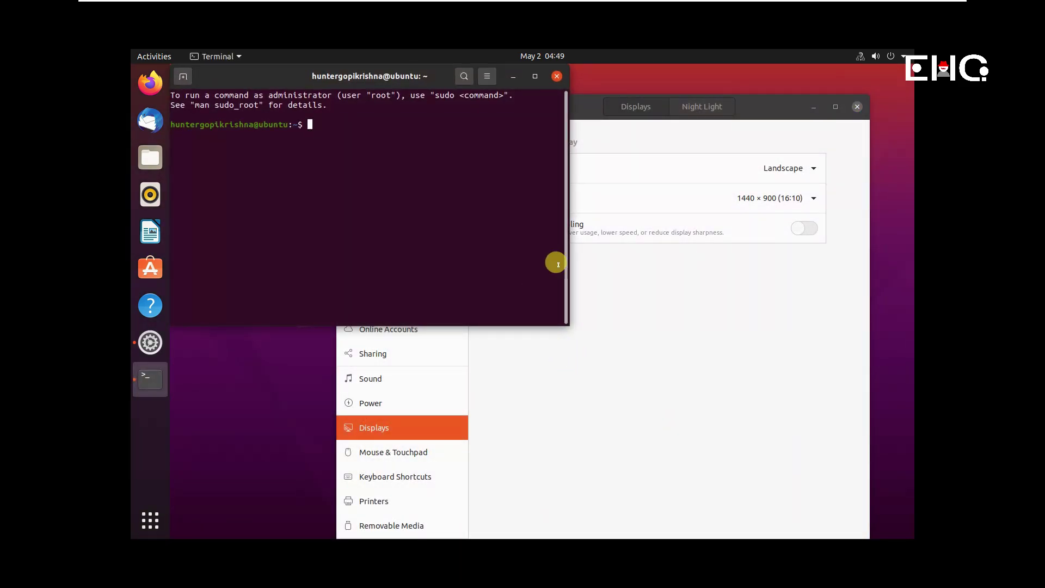
drag(294, 73, 467, 184)
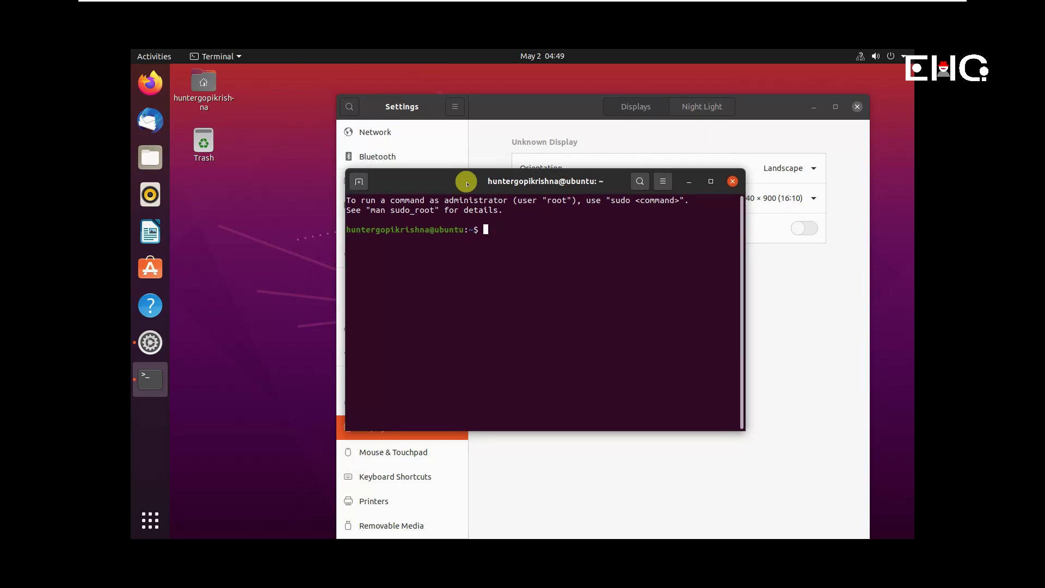
text(ls)
key(Return)
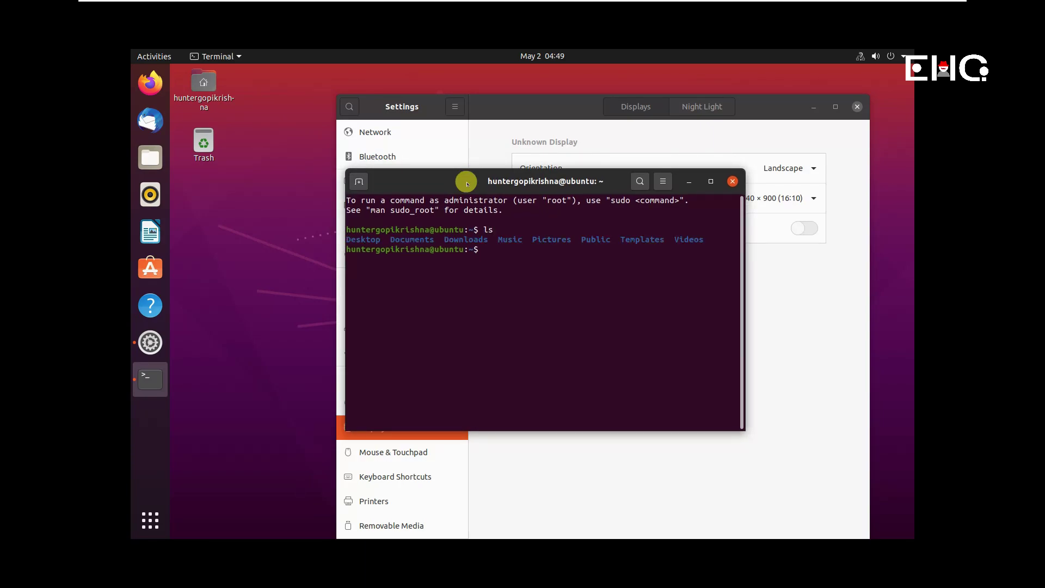
drag(472, 181, 406, 167)
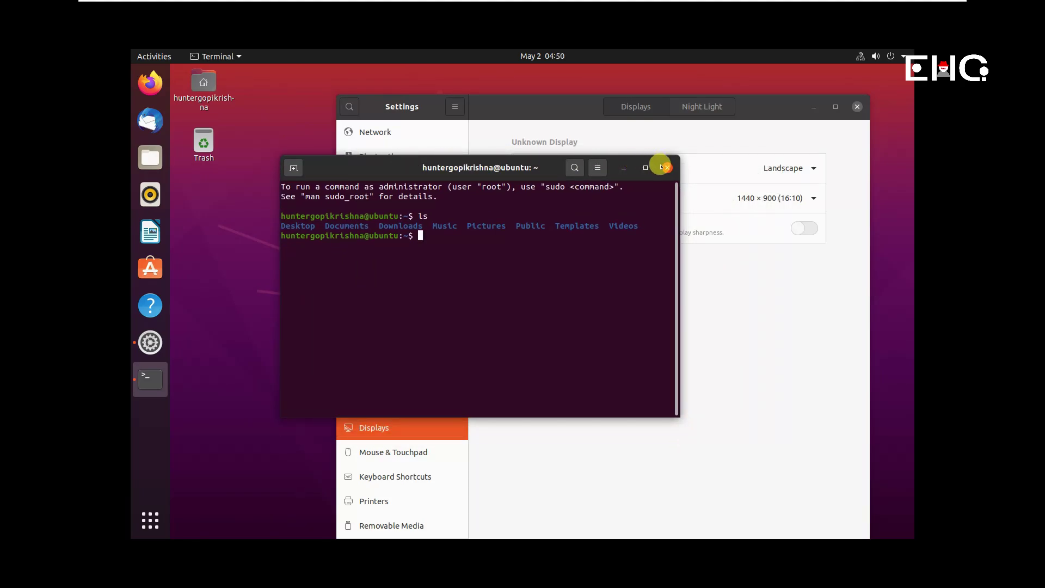
drag(436, 168, 372, 128)
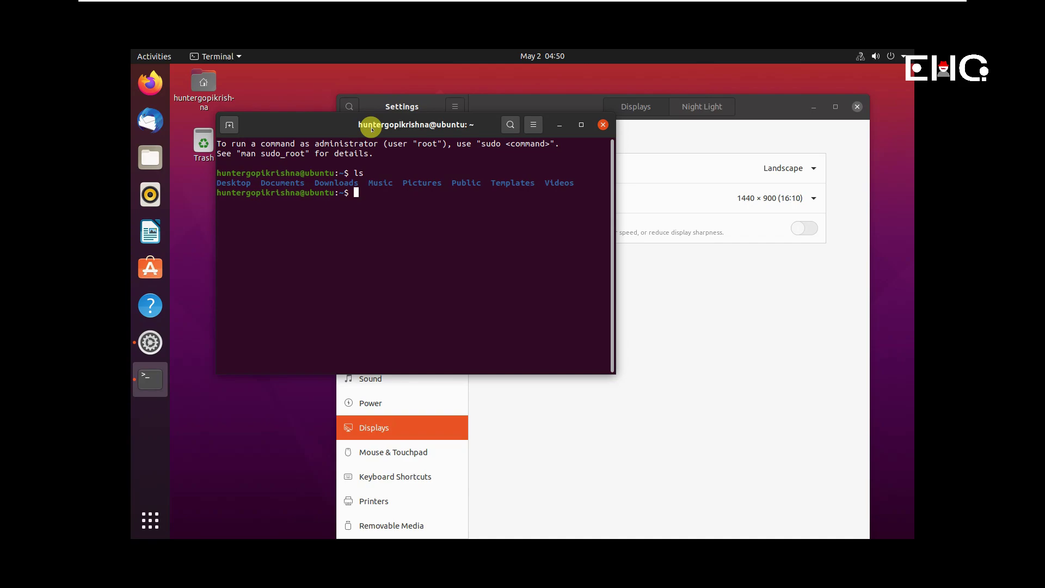
drag(371, 124, 326, 134)
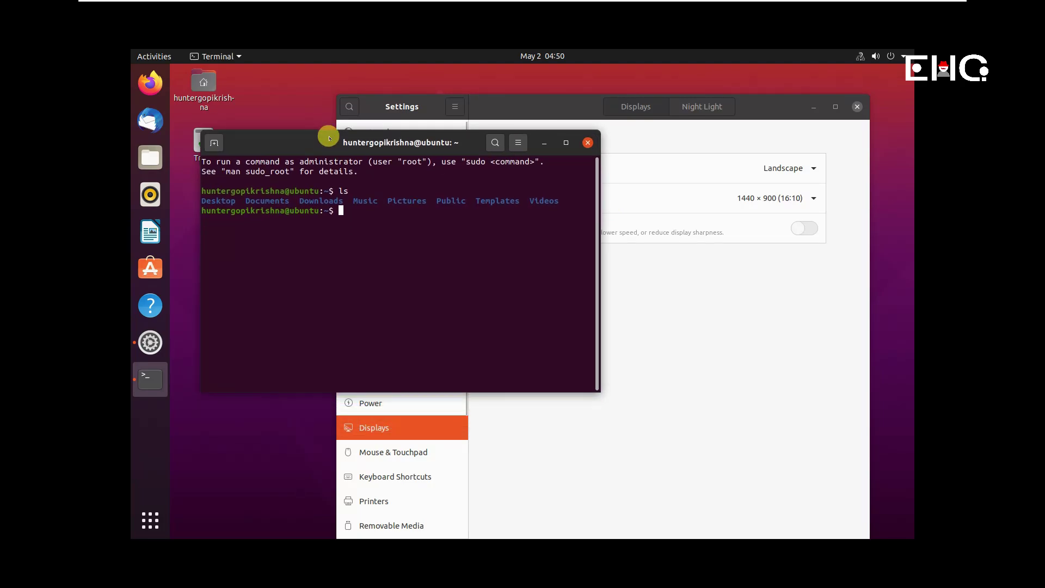